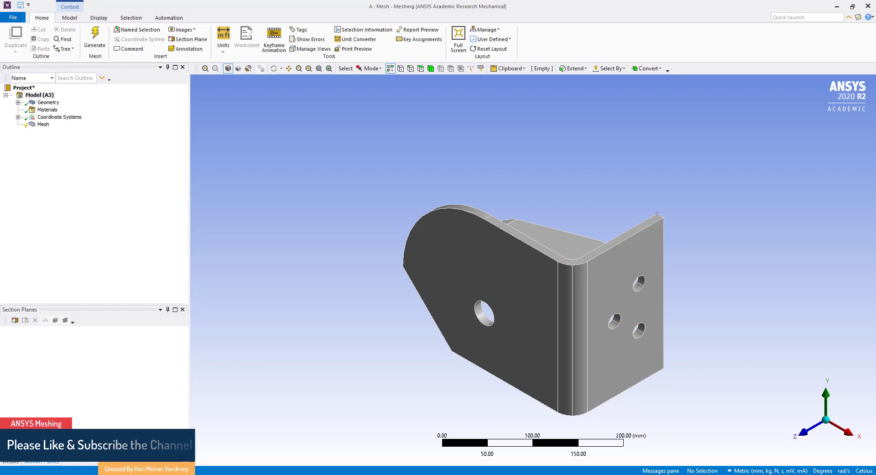
Step: Generate the mesh of the bracket with the default mesh settings
left_click(43, 124)
right_click(42, 126)
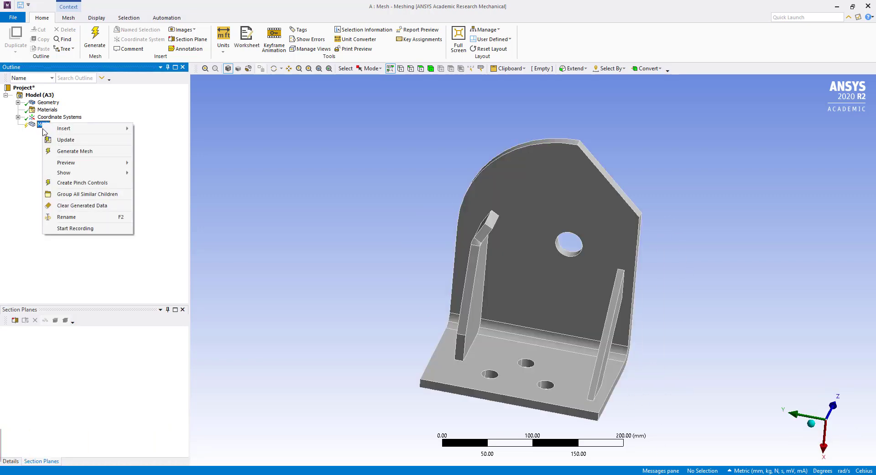
left_click(68, 152)
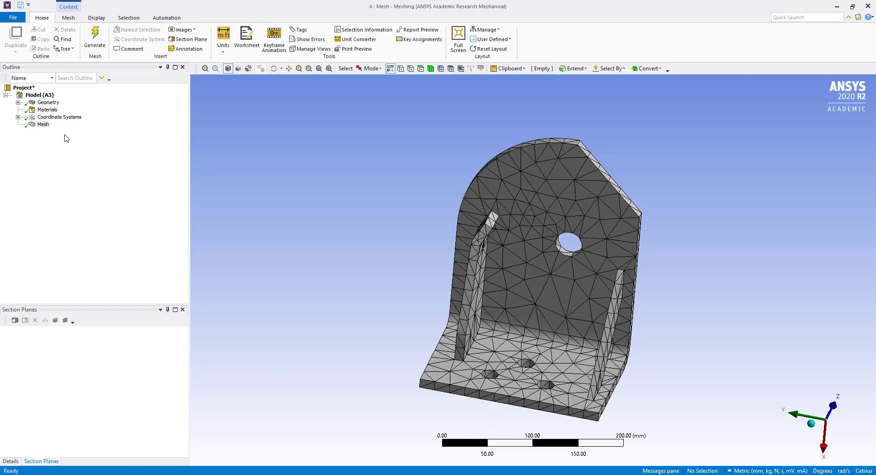
Step: Show the mesh details and set the quality Mesh Metric to Element Quality
left_click(11, 461)
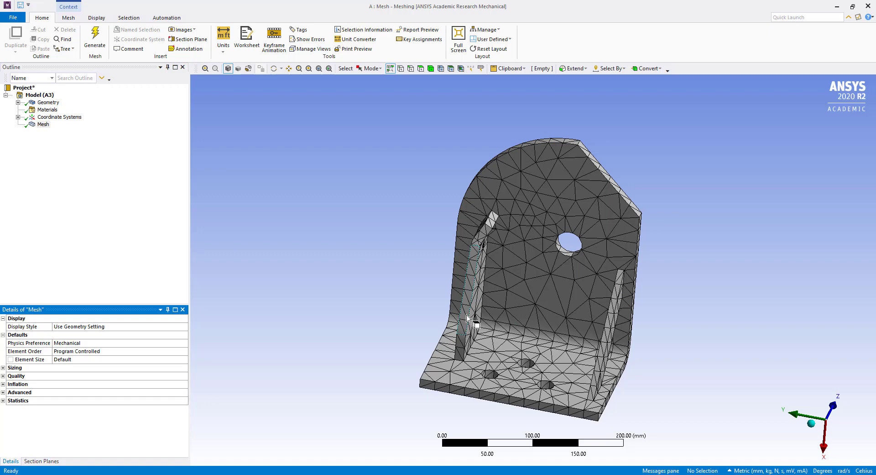
scroll(468, 318, "up", 3)
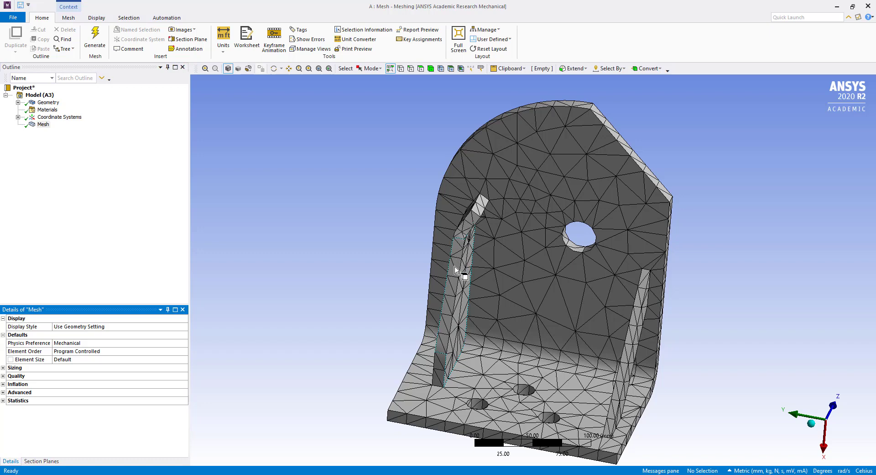
middle_click_drag(419, 420, 616, 214)
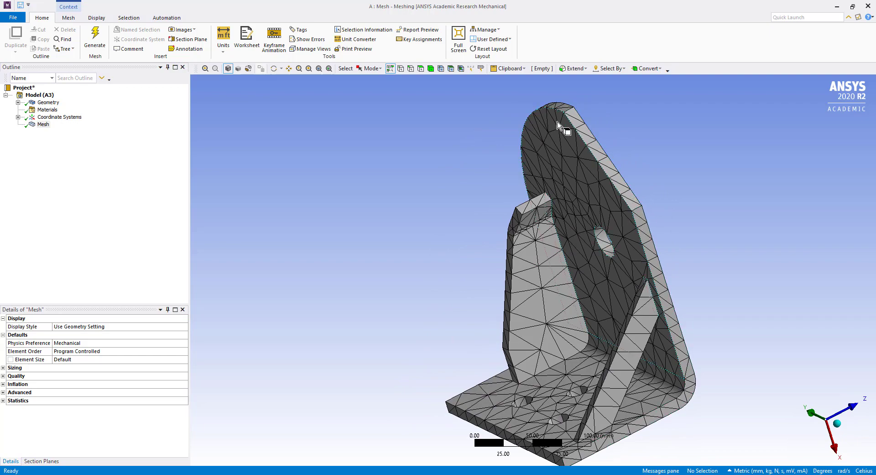
middle_click_drag(551, 133, 581, 163)
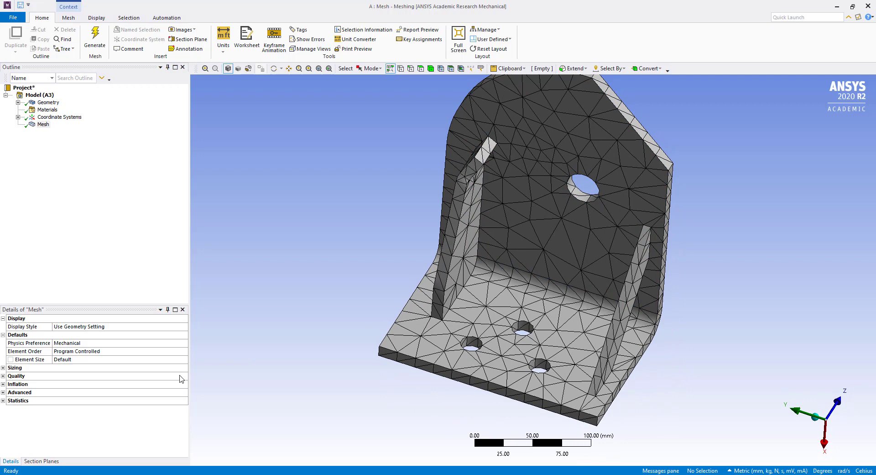
left_click(2, 377)
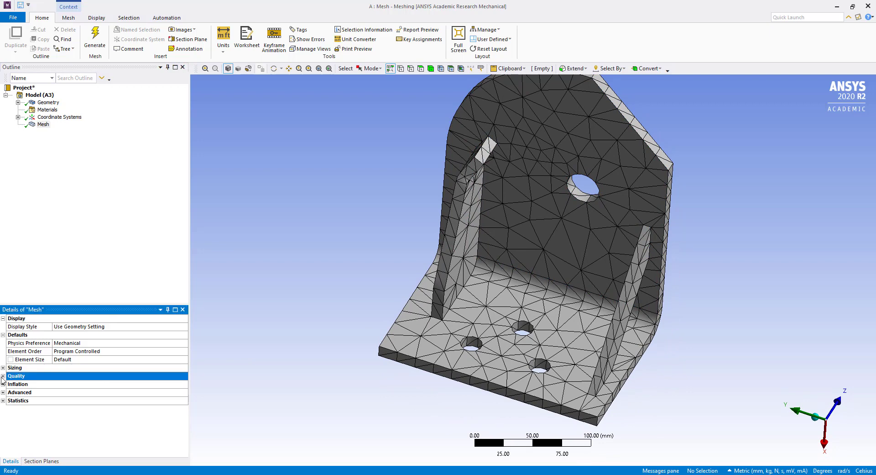
left_click(3, 377)
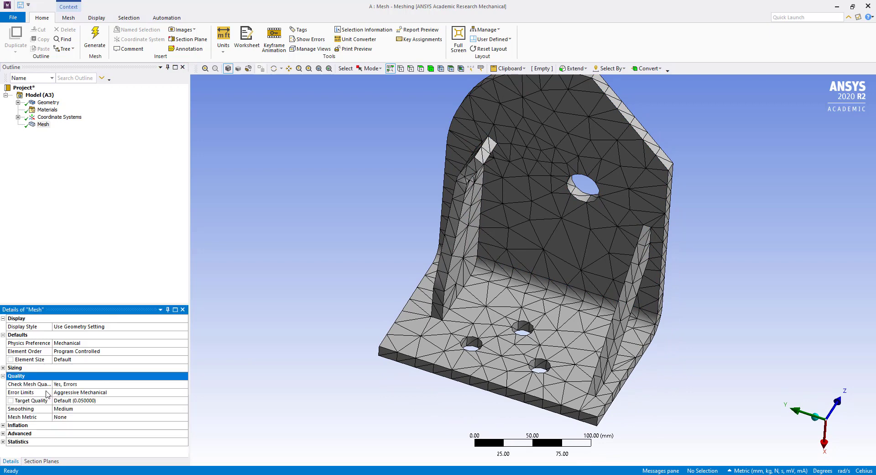
left_click(68, 417)
left_click(184, 417)
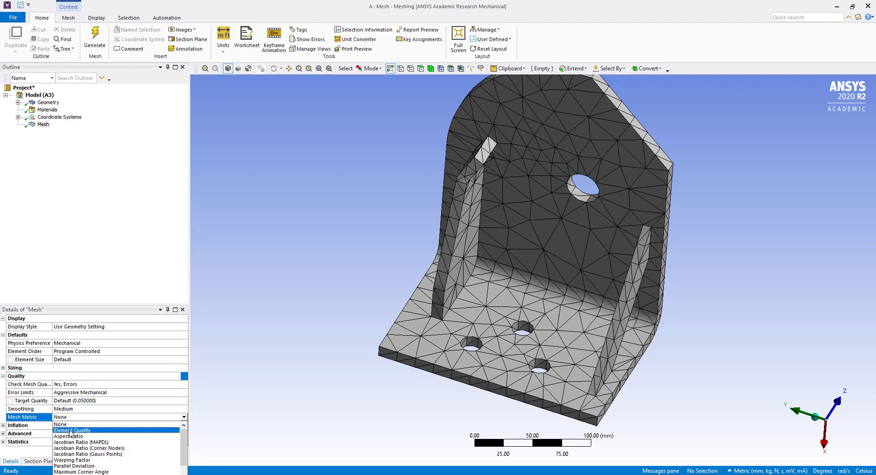
left_click(71, 431)
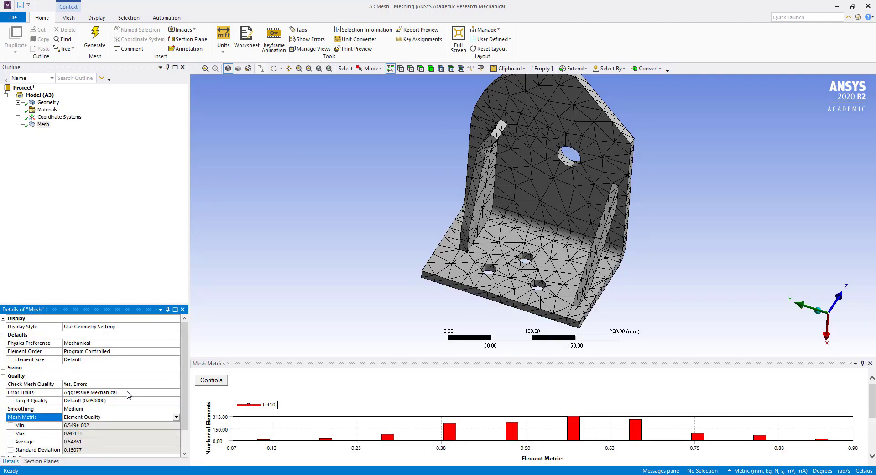
scroll(145, 410, "down", 1)
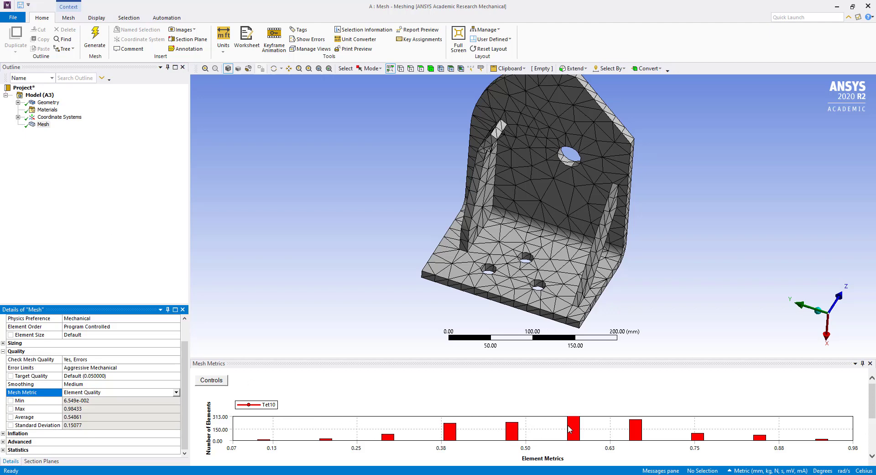
Step: Set Use Adaptive Sizing to No in the mesh sizing settings
scroll(3, 372, "up", 1)
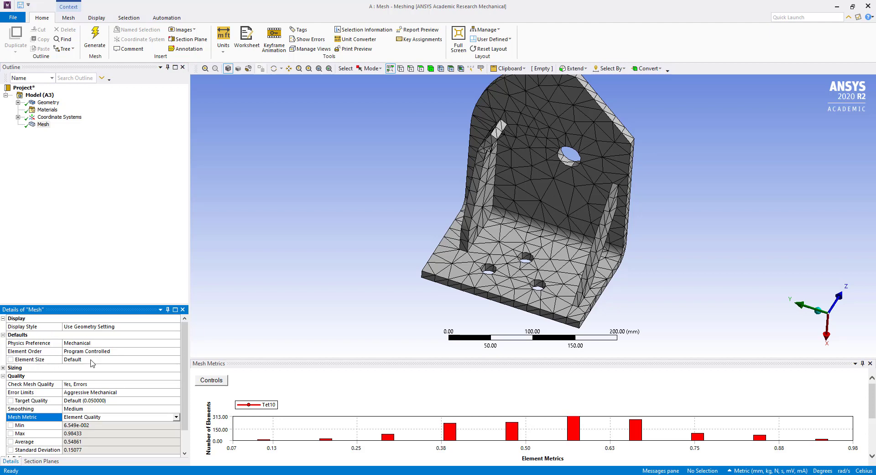
left_click(3, 368)
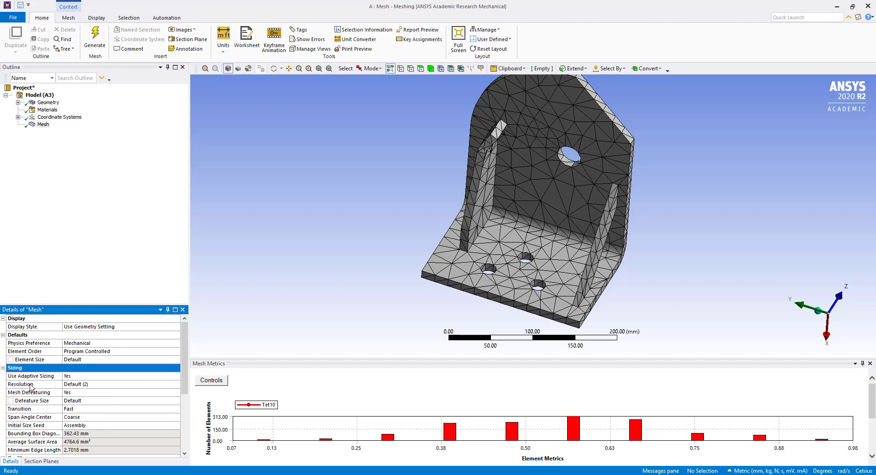
scroll(31, 387, "down", 1)
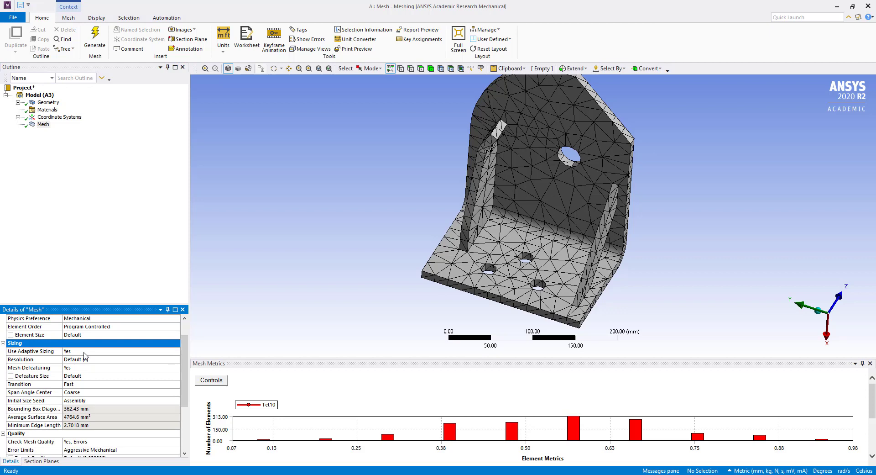
left_click(102, 351)
left_click(176, 351)
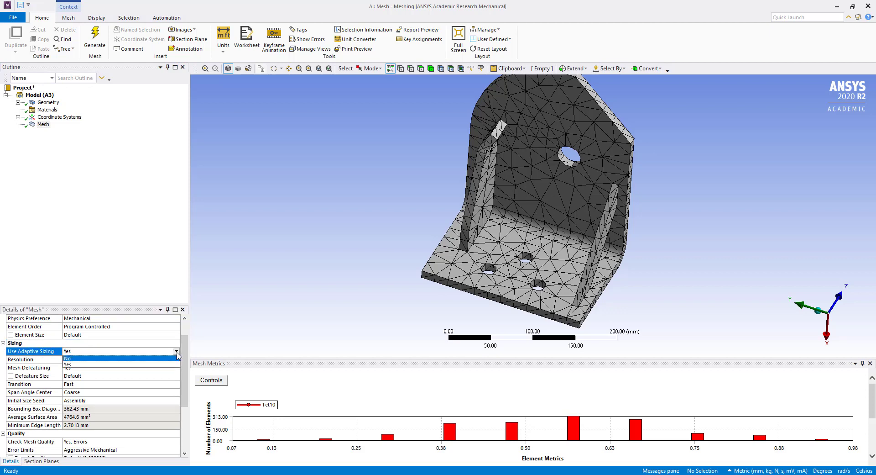
left_click(68, 358)
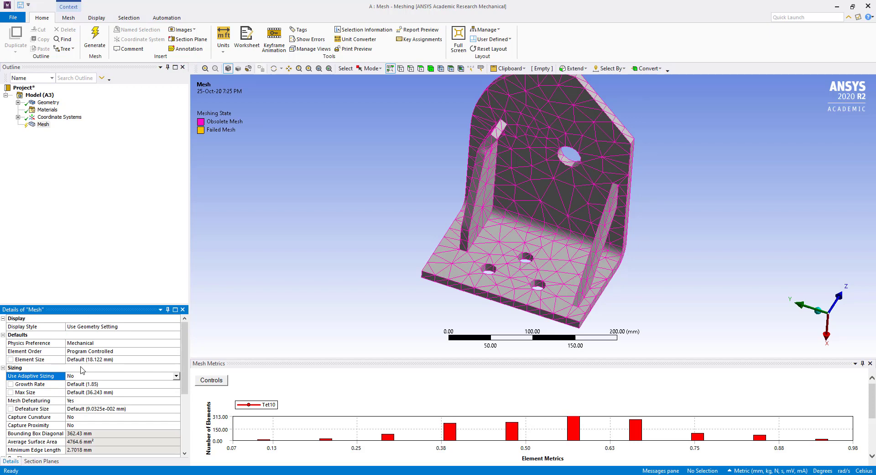
Step: Set Capture Curvature to Yes in the mesh sizing settings
scroll(82, 370, "down", 1)
scroll(82, 370, "down", 1)
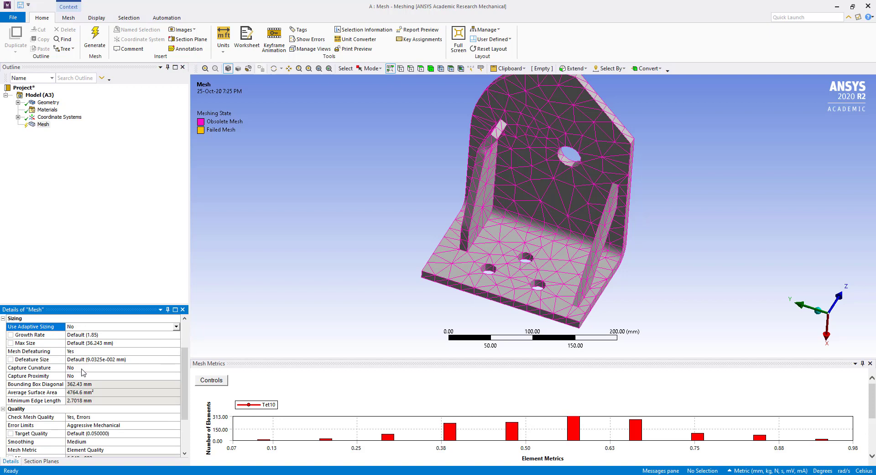
left_click(81, 369)
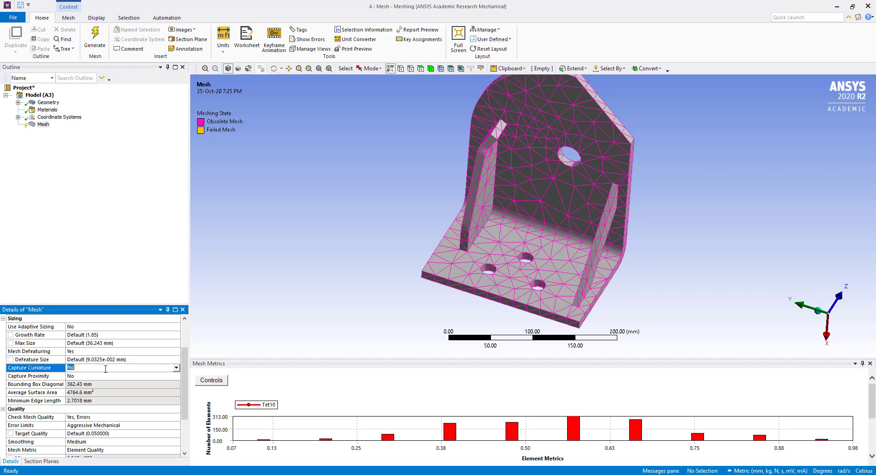
left_click(176, 368)
left_click(107, 380)
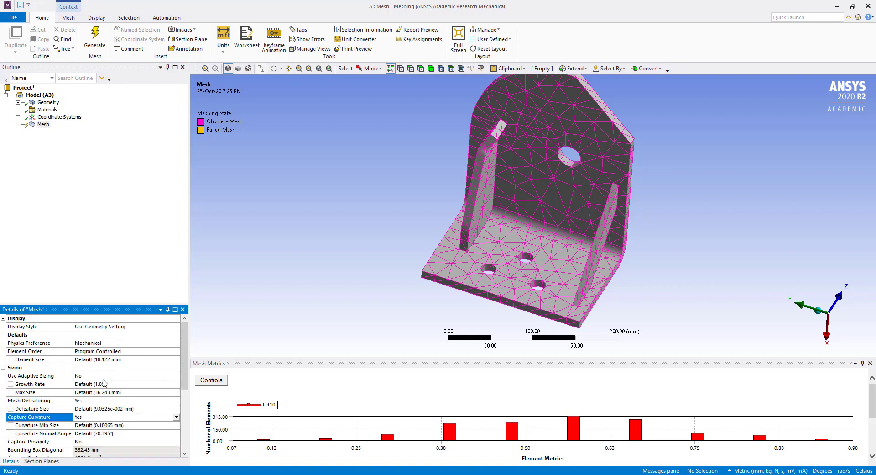
Step: Set Capture Proximity to Yes in the mesh sizing settings
scroll(106, 377, "down", 1)
scroll(106, 377, "down", 2)
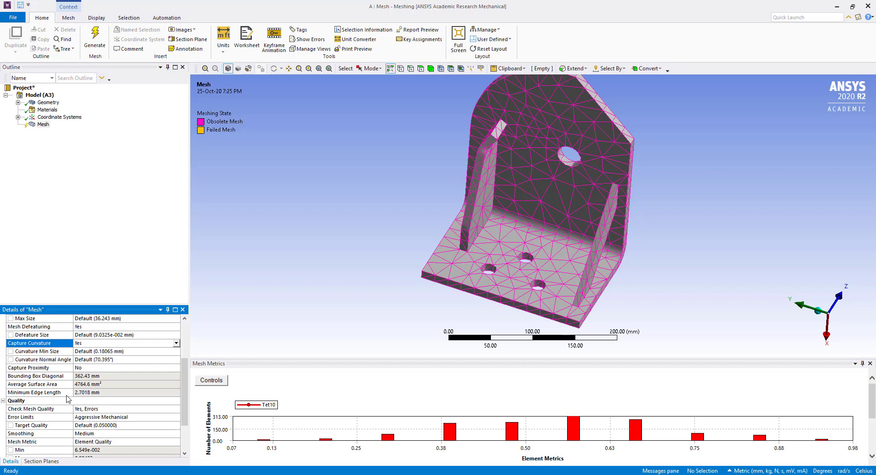
left_click(122, 367)
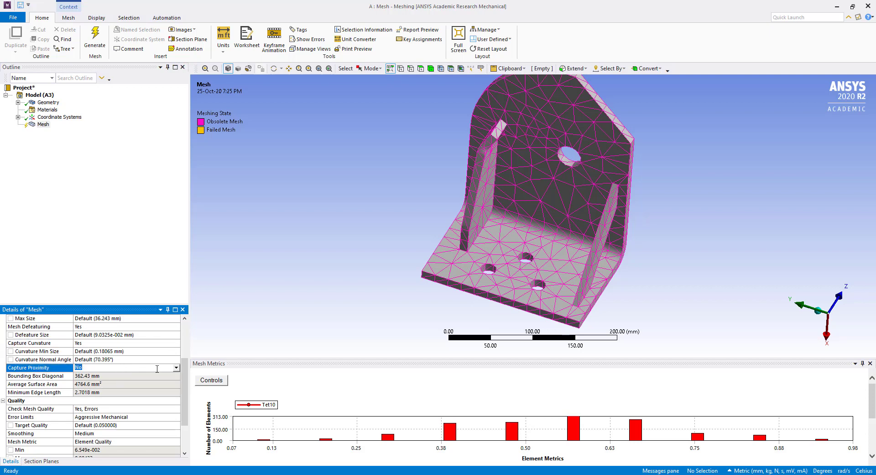
left_click(78, 367)
left_click(106, 383)
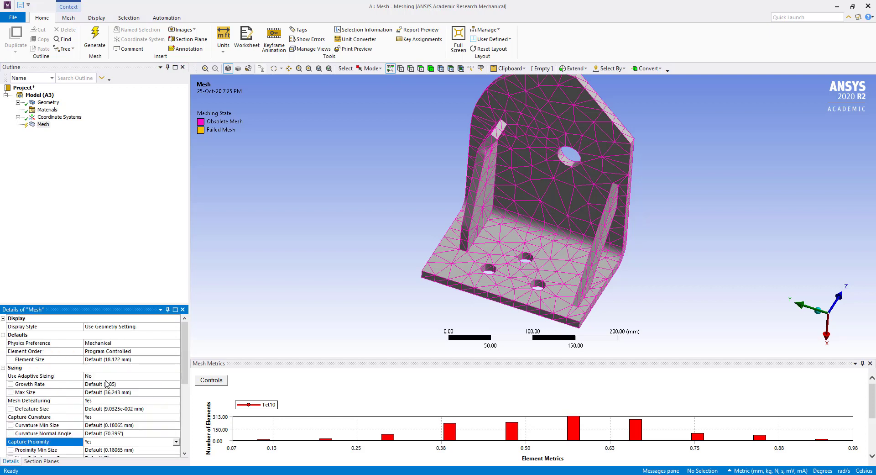
Step: Set the Error Limits of the mesh quality settings to Standard Mechanical
scroll(106, 384, "down", 2)
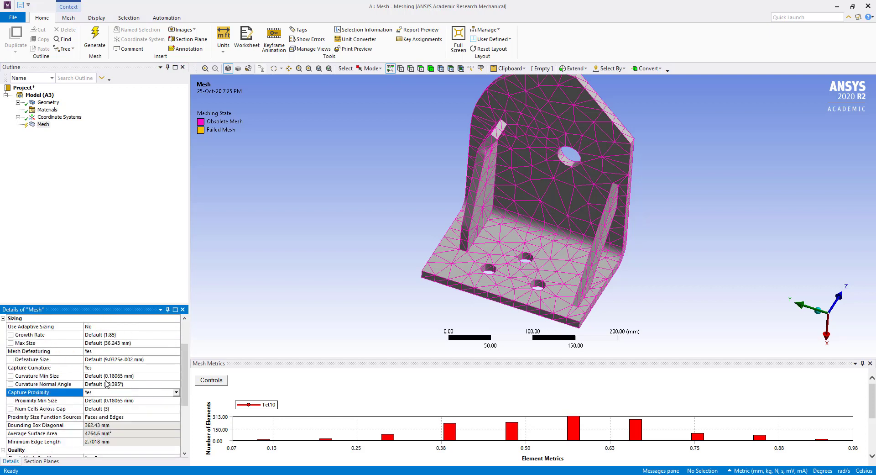
scroll(106, 383, "down", 1)
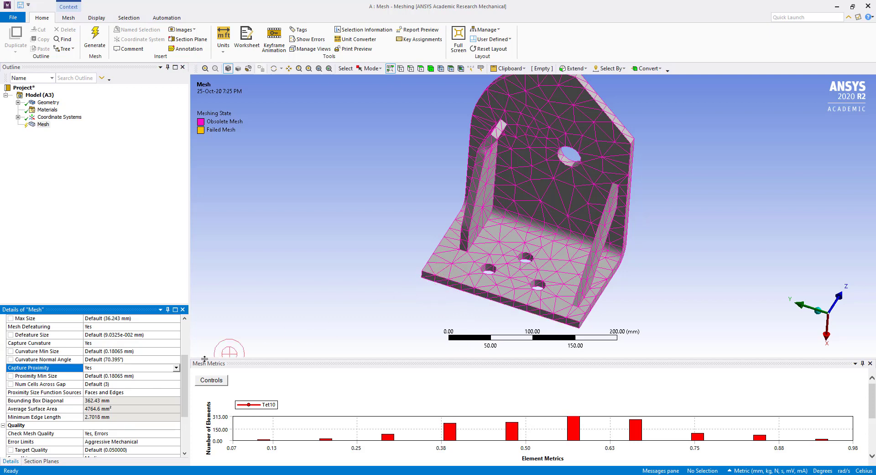
scroll(115, 405, "down", 1)
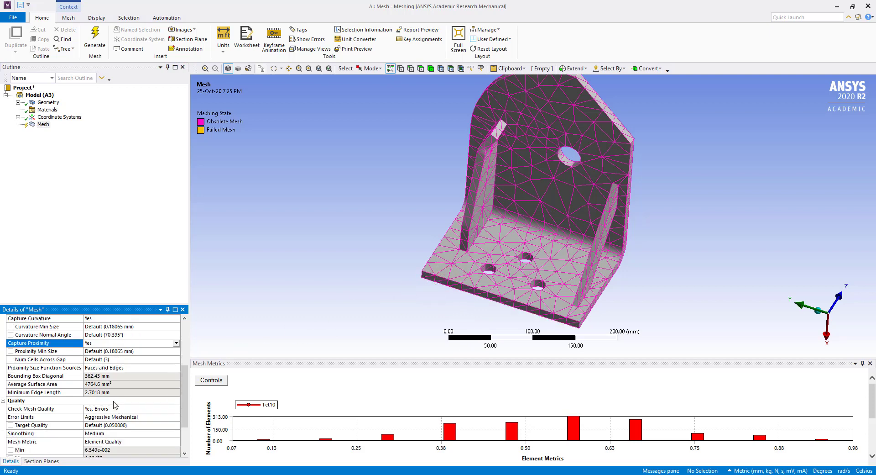
scroll(111, 409, "down", 1)
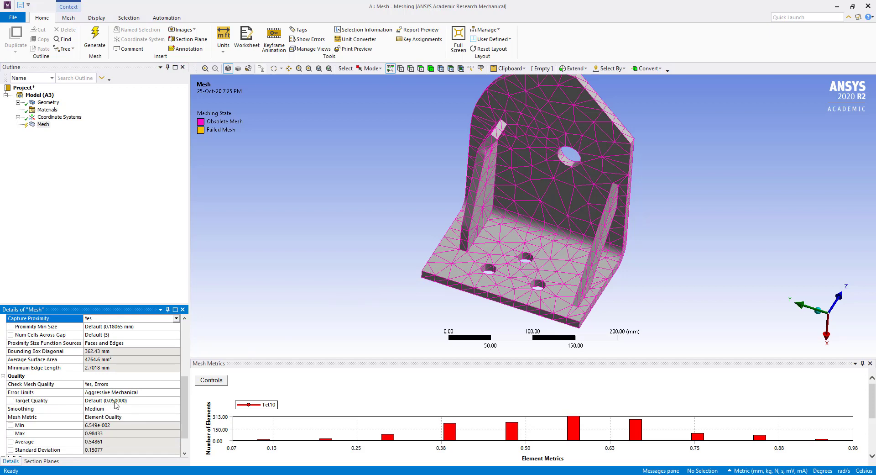
left_click(169, 392)
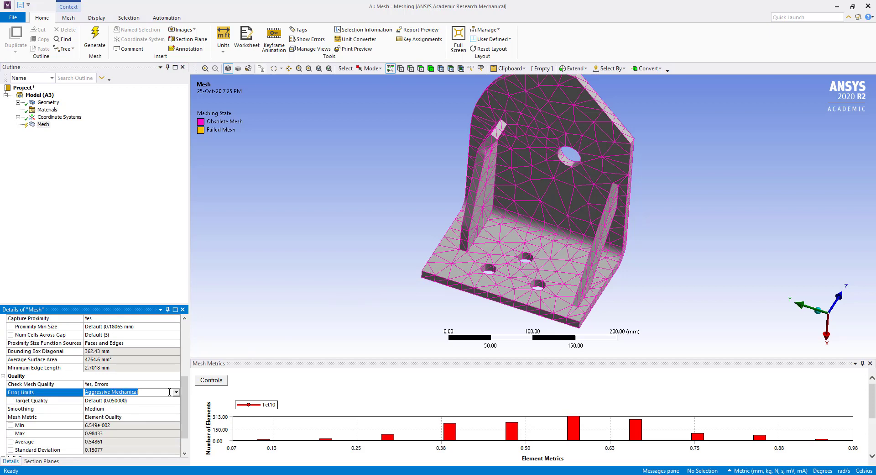
left_click(177, 392)
left_click(112, 400)
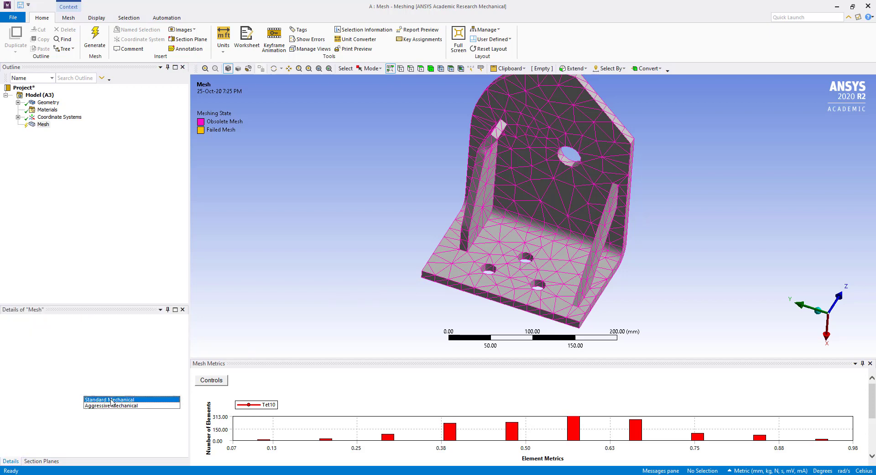
scroll(111, 402, "down", 3)
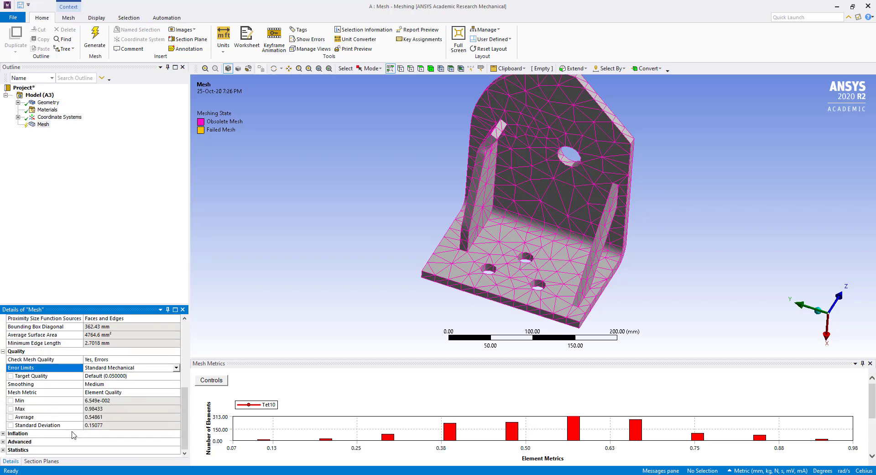
Step: Clear the generated data of the obsolete bracket mesh and confirm the deletion
scroll(73, 434, "up", 6)
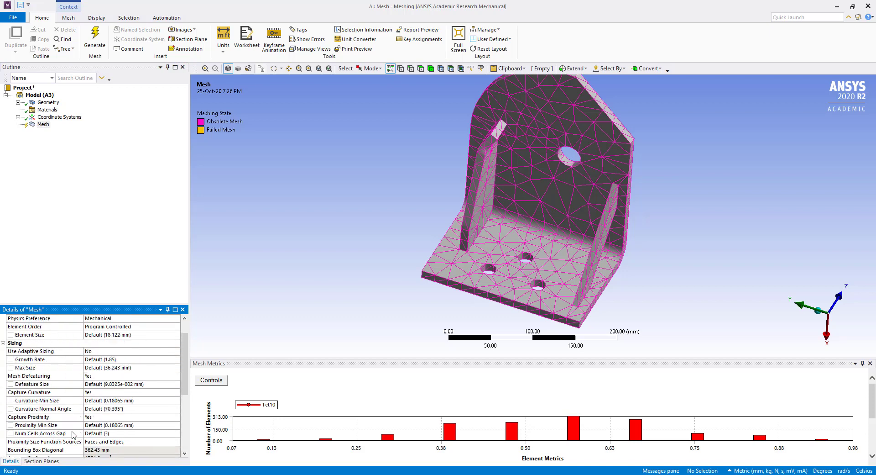
scroll(73, 434, "up", 1)
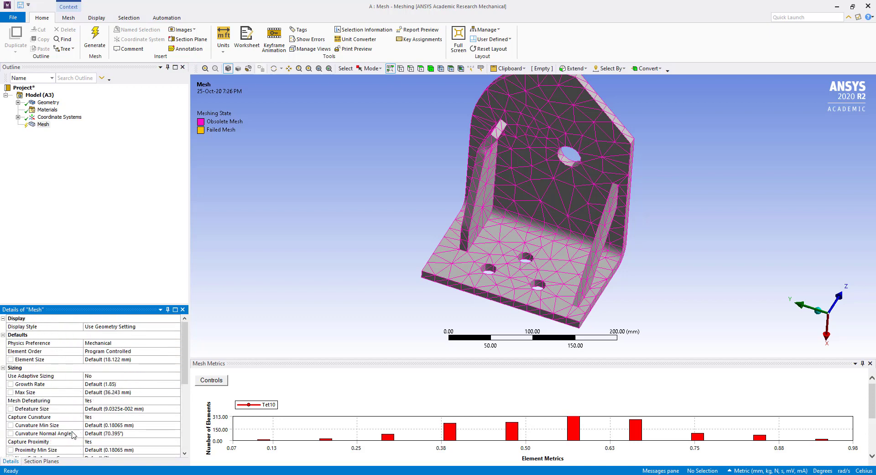
right_click(43, 125)
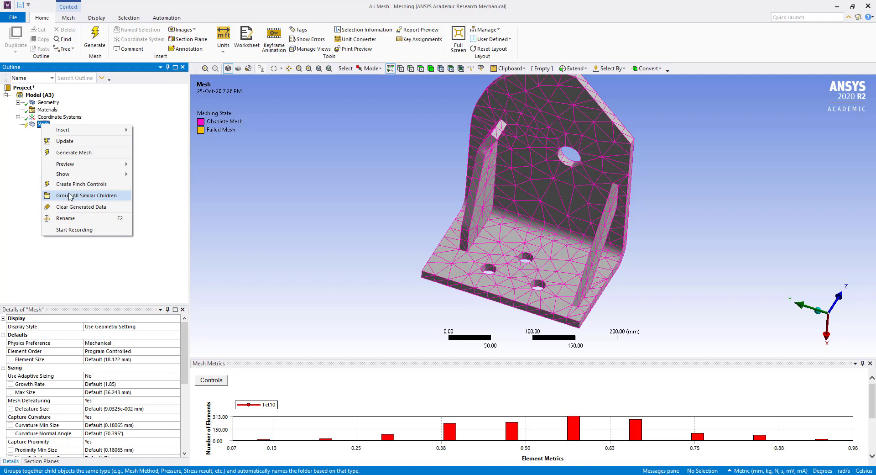
left_click(68, 207)
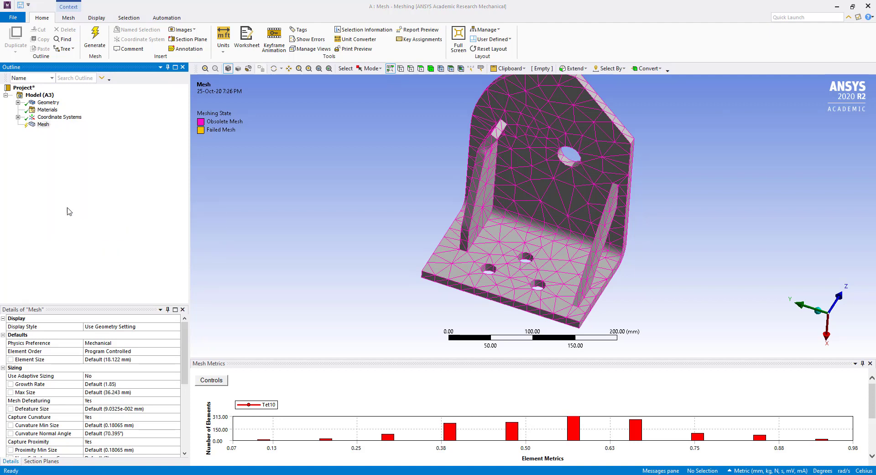
left_click(467, 276)
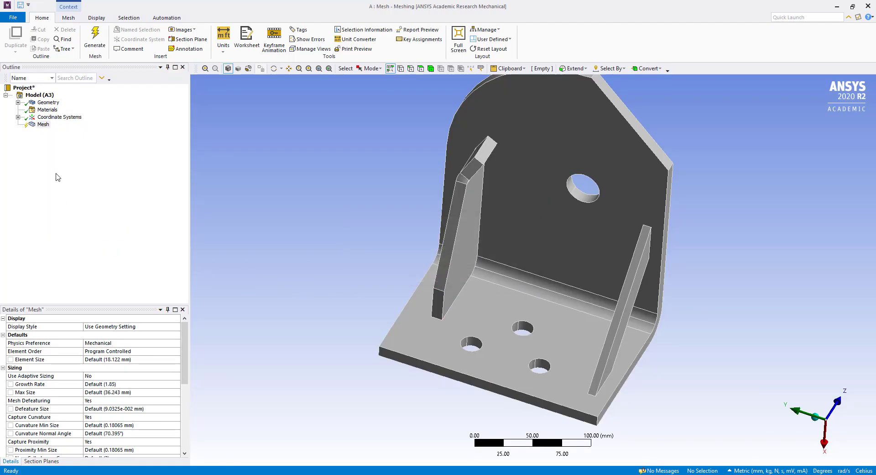
Step: Generate the bracket mesh with the current sizing settings and review the elements and their quality statistics
right_click(41, 126)
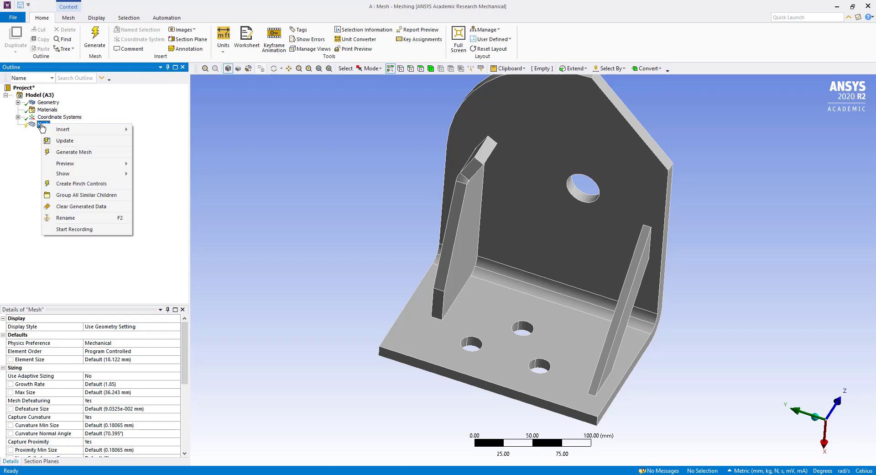
left_click(65, 154)
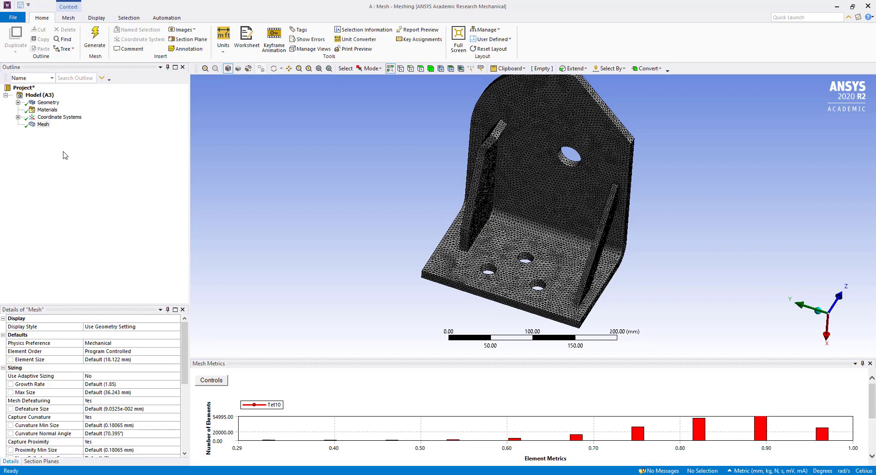
scroll(452, 302, "down", 5)
scroll(450, 302, "up", 3)
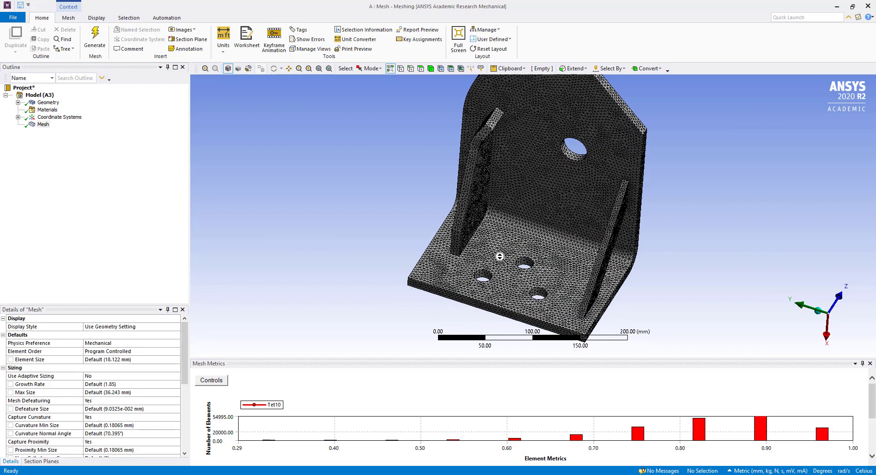
middle_click_drag(469, 310, 401, 285, "ctrl")
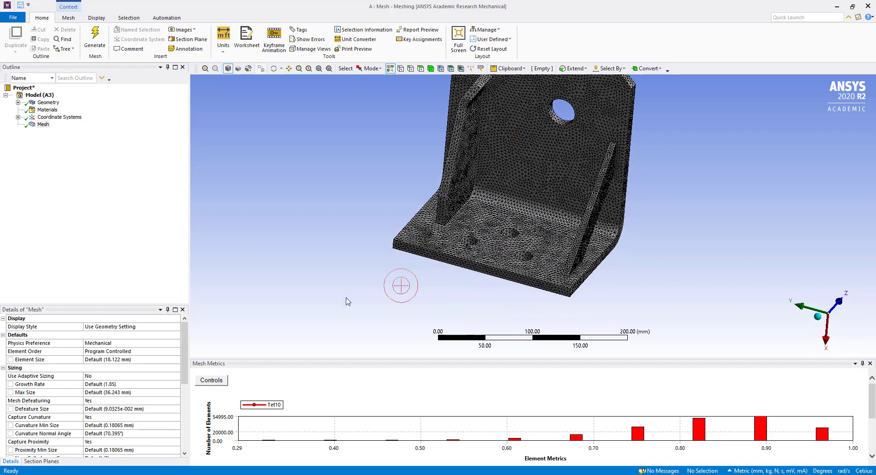
scroll(135, 397, "down", 6)
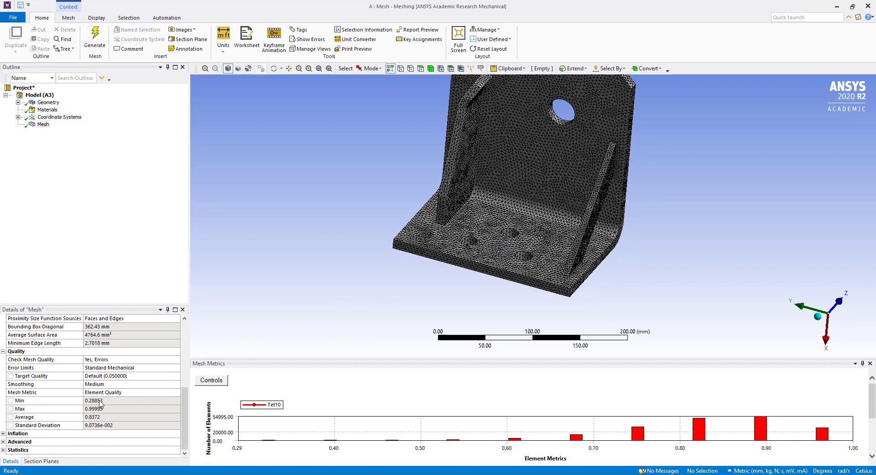
Step: Set Num Cells Across Gap to 2 in the mesh sizing settings
scroll(113, 377, "up", 2)
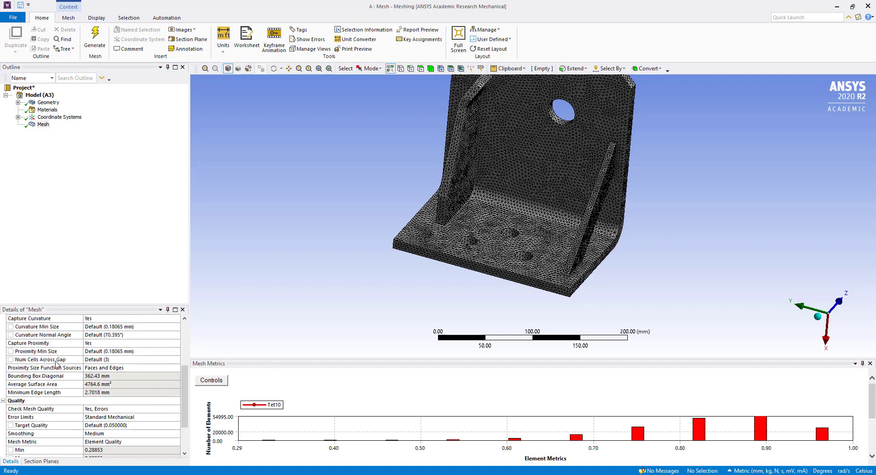
left_click(96, 359)
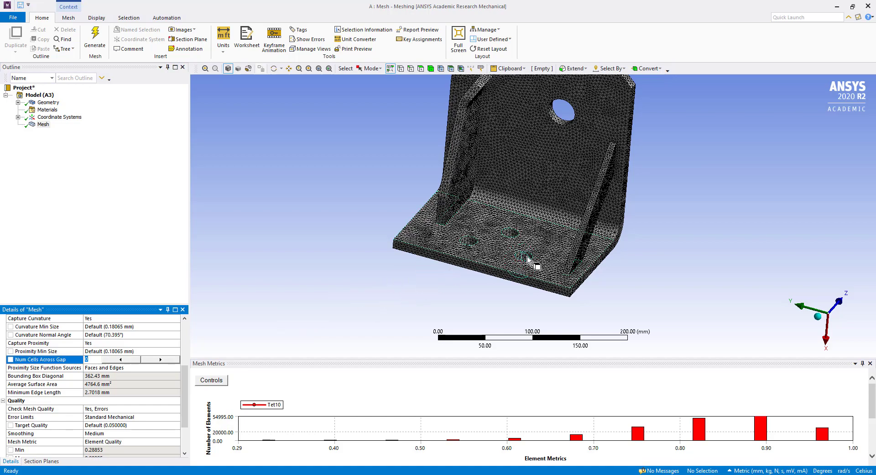
scroll(528, 255, "up", 3)
scroll(469, 277, "up", 3)
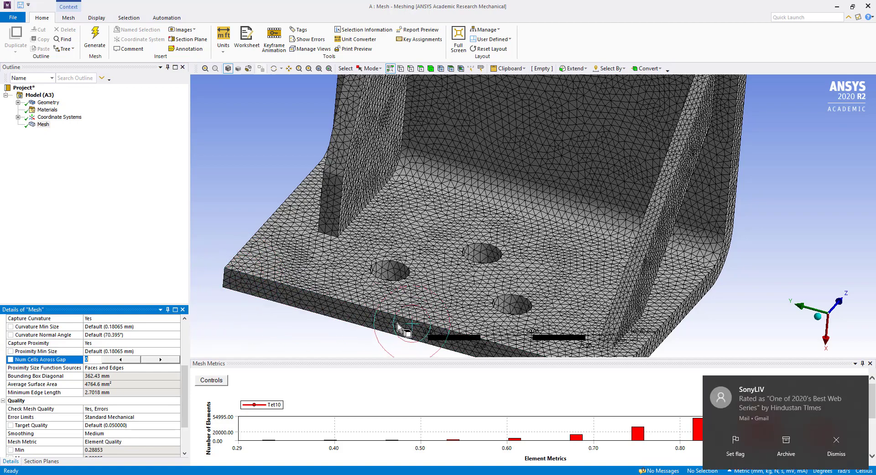
scroll(398, 326, "up", 2)
scroll(397, 325, "down", 3)
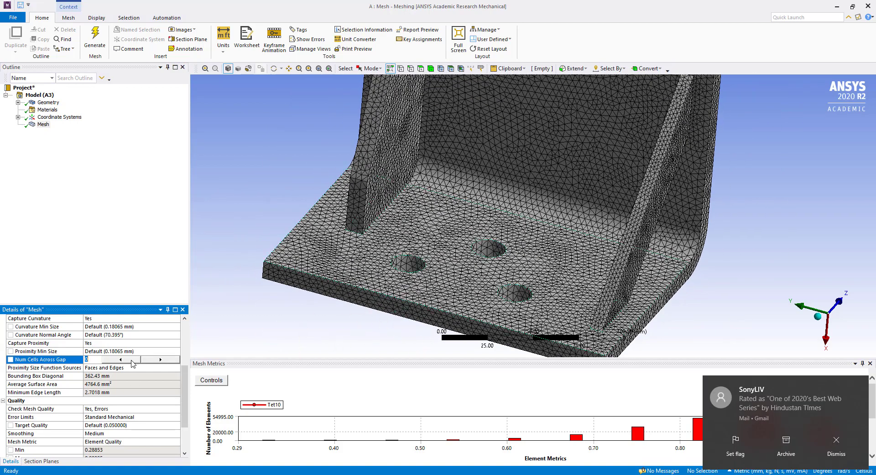
left_click(159, 360)
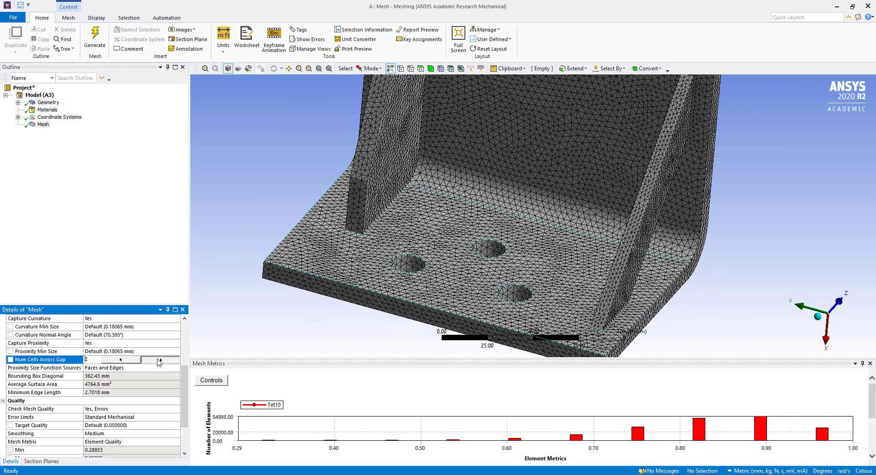
left_click(235, 286)
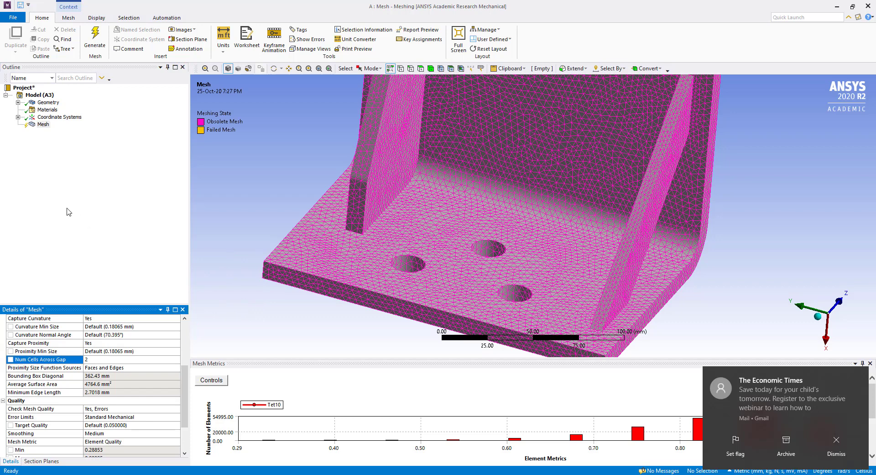
Step: Clear the generated data of the outdated bracket mesh and confirm clearing it
right_click(43, 126)
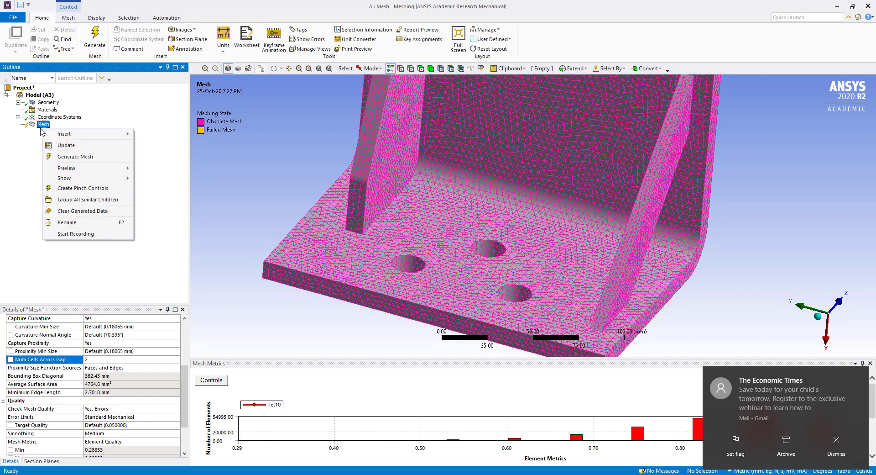
left_click(73, 188)
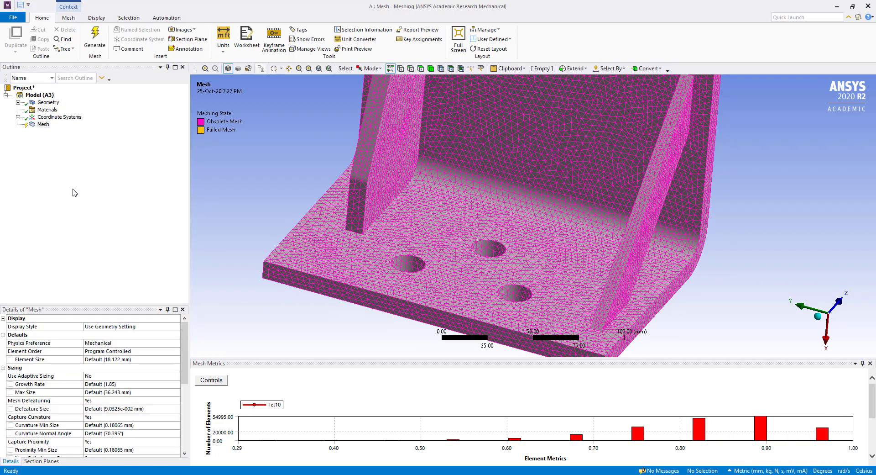
right_click(42, 125)
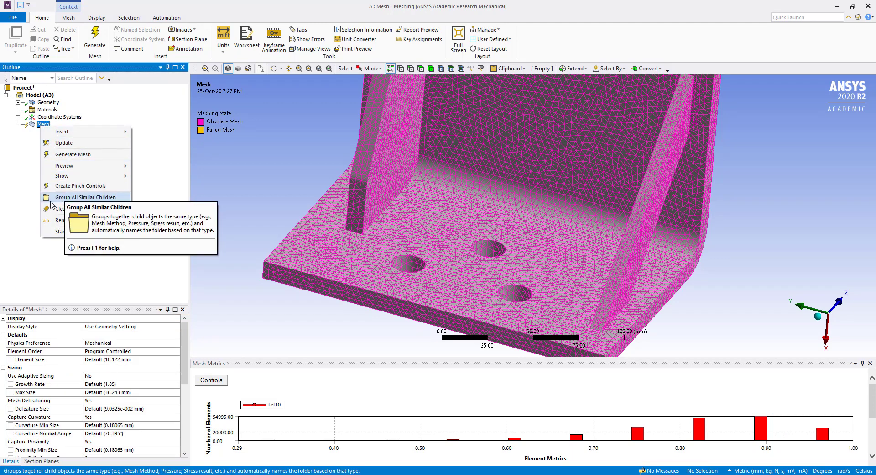
left_click(74, 209)
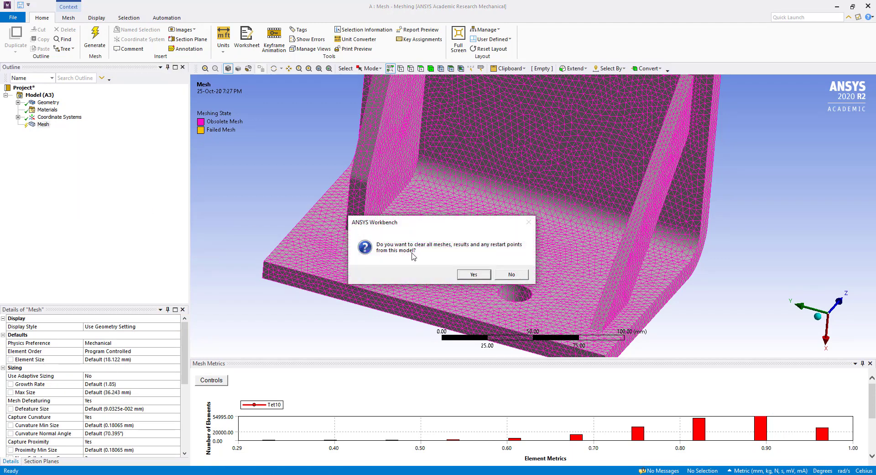
left_click(473, 274)
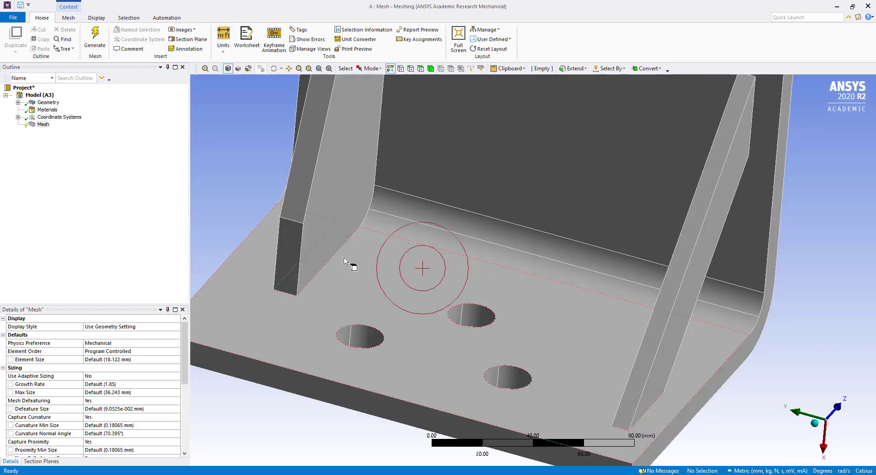
Step: Regenerate the mesh with two cells across the gap and examine the bracket's elements and element quality statistics
right_click(42, 125)
left_click(68, 153)
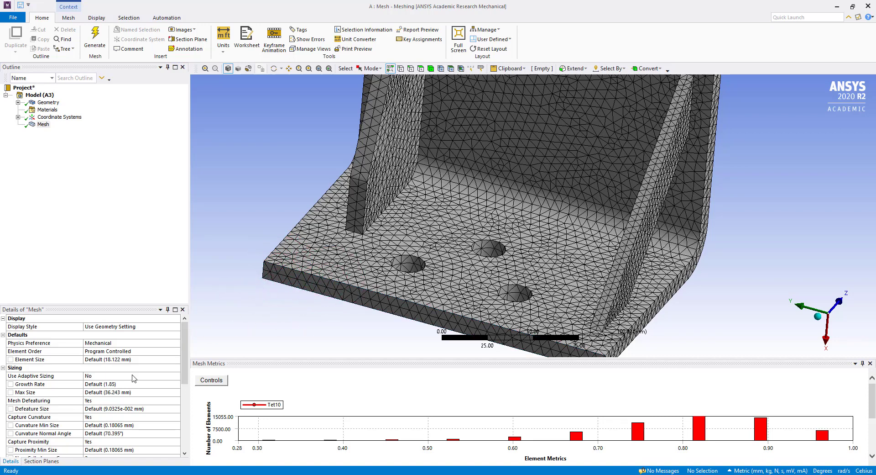
scroll(134, 378, "down", 2)
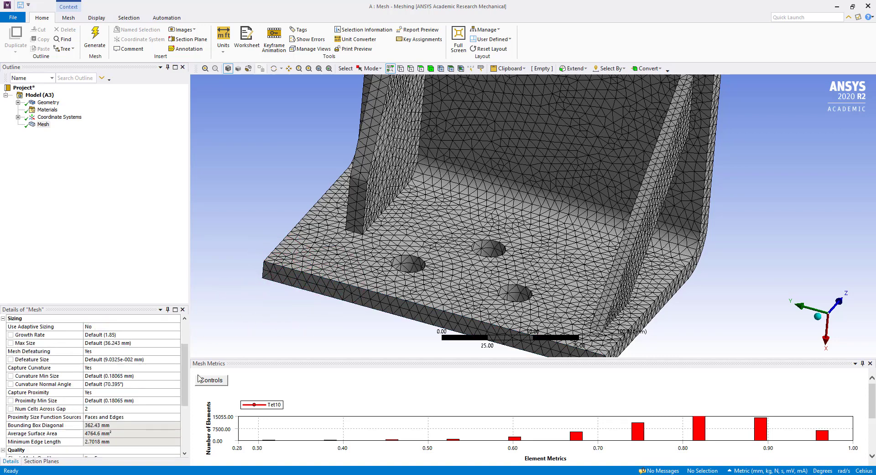
scroll(672, 295, "up", 1)
scroll(673, 296, "down", 1)
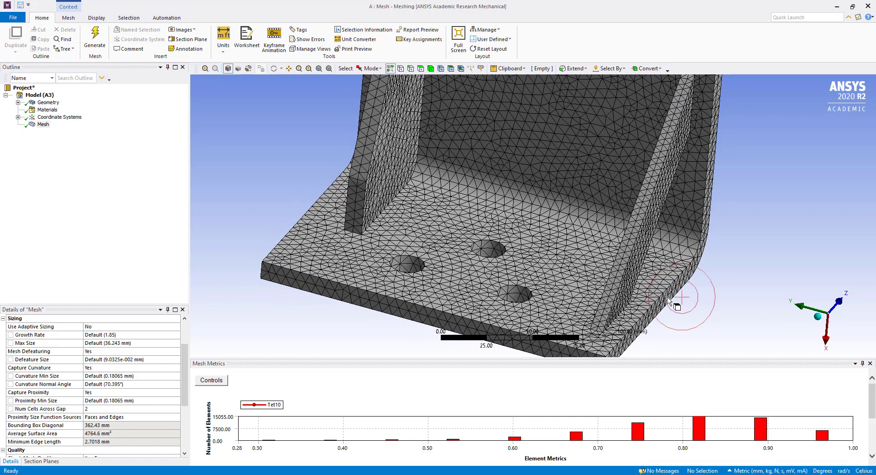
scroll(148, 393, "down", 4)
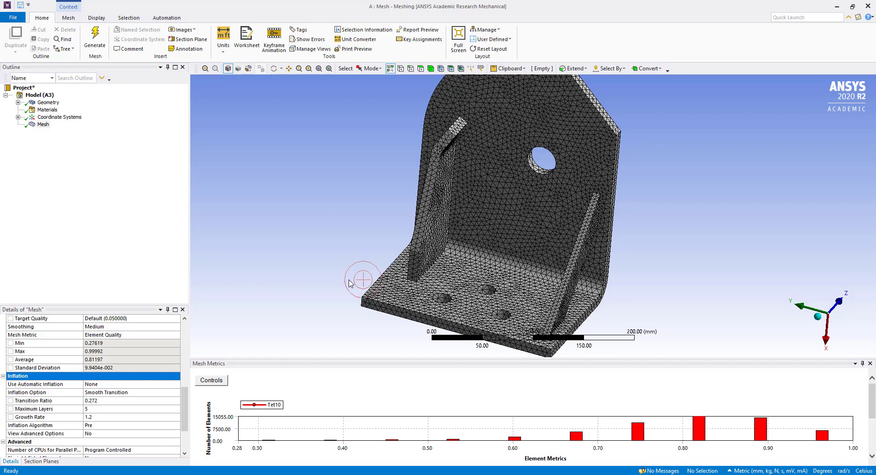
scroll(351, 286, "up", 2)
scroll(351, 285, "down", 4)
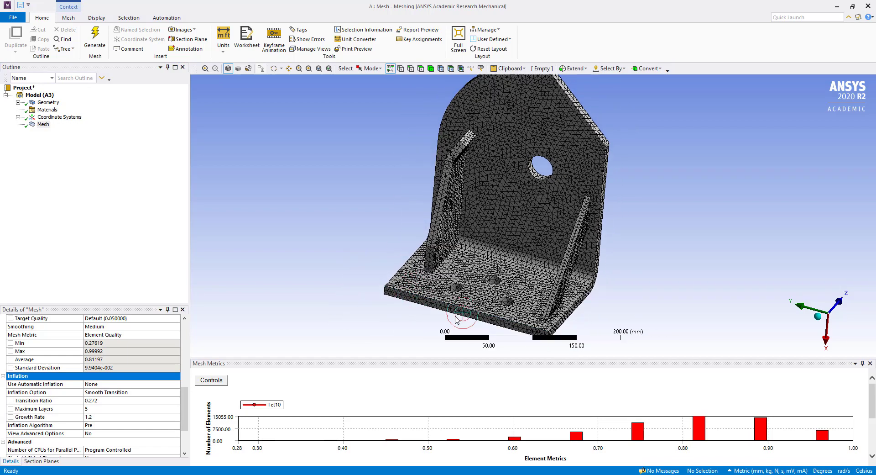
middle_click_drag(453, 291, 451, 299)
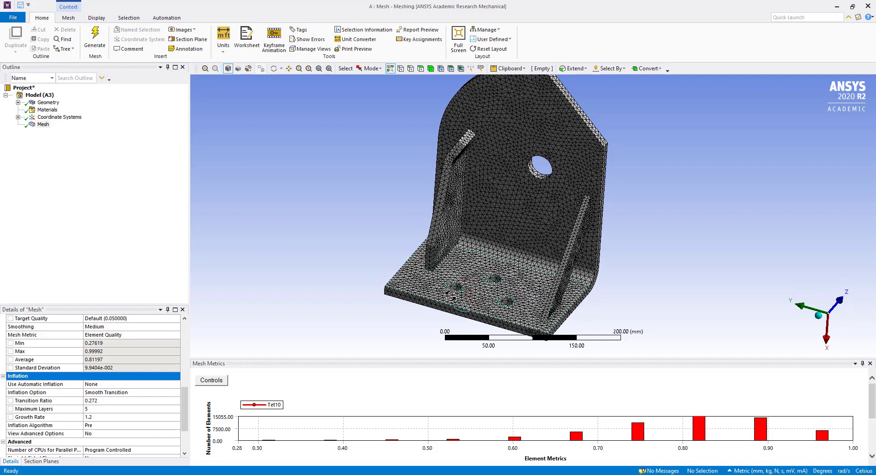
Step: Set the global Element Size of the mesh to 5 mm
scroll(70, 348, "up", 8)
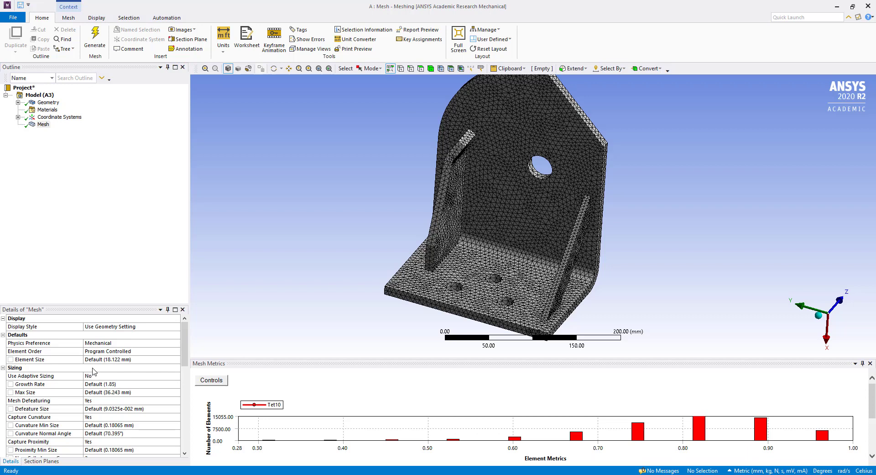
scroll(94, 371, "down", 1)
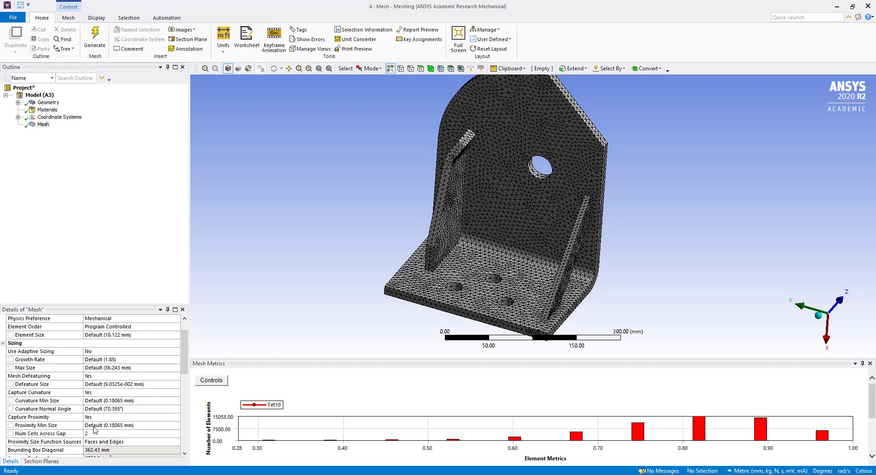
left_click(126, 335)
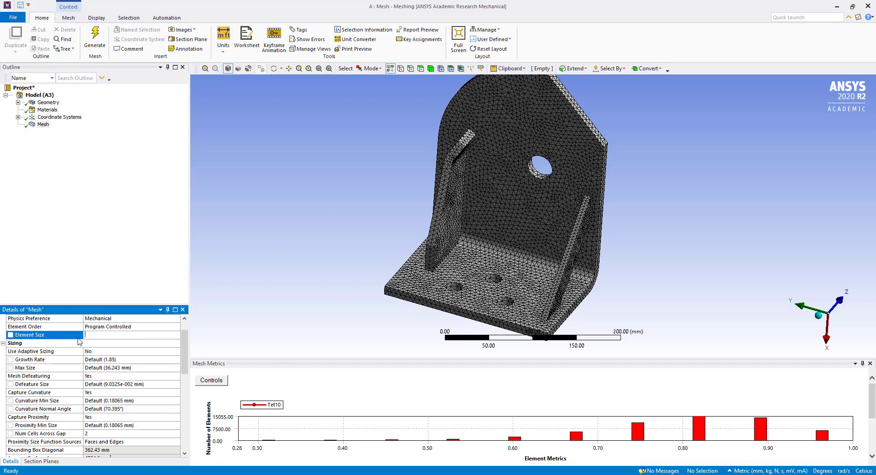
key("Return")
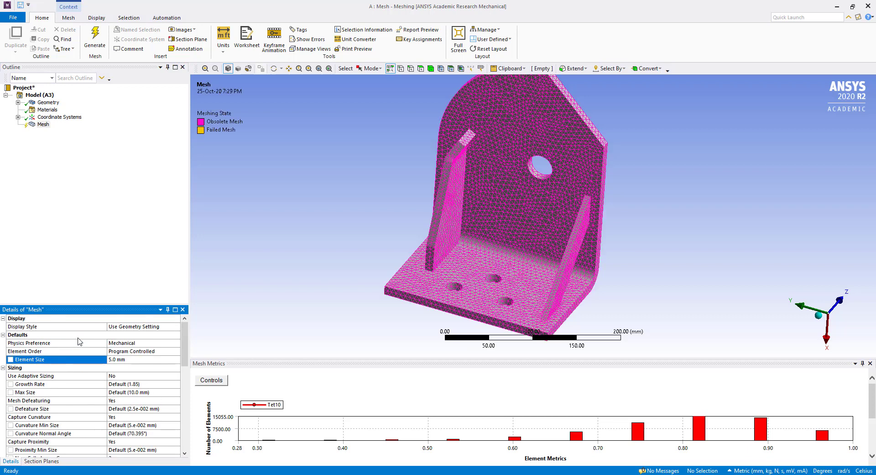
Step: Clear the mesh data made obsolete by the element size change and confirm the deletion
right_click(42, 124)
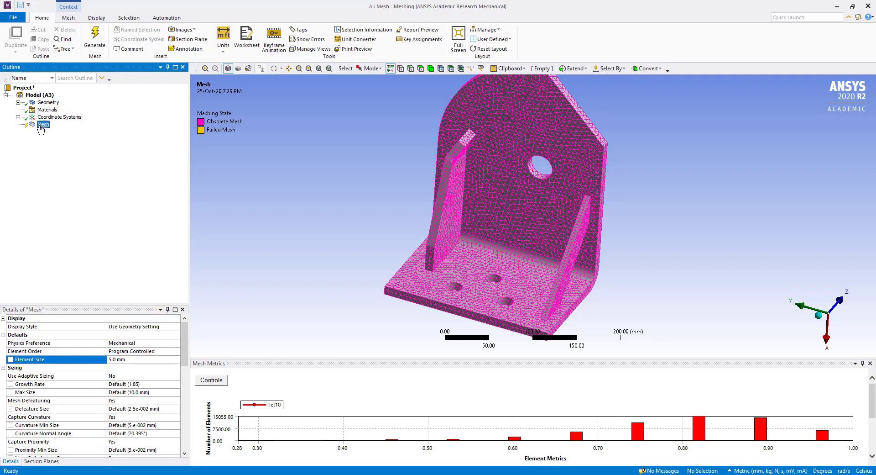
left_click(68, 208)
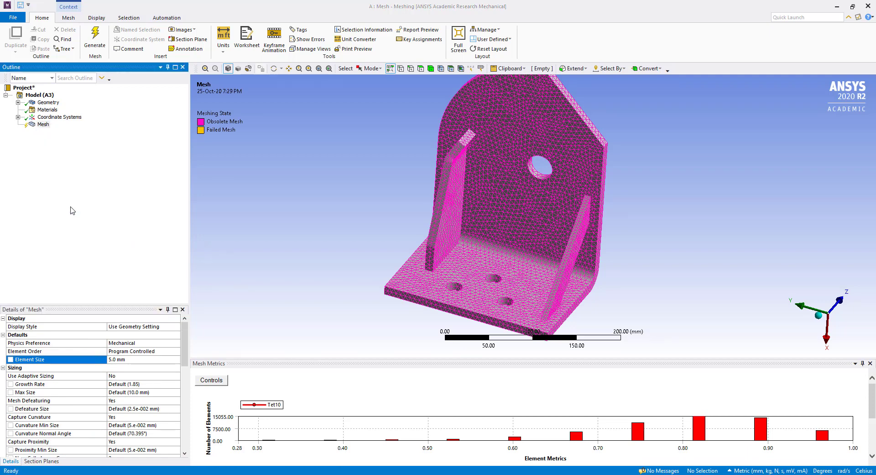
left_click(474, 274)
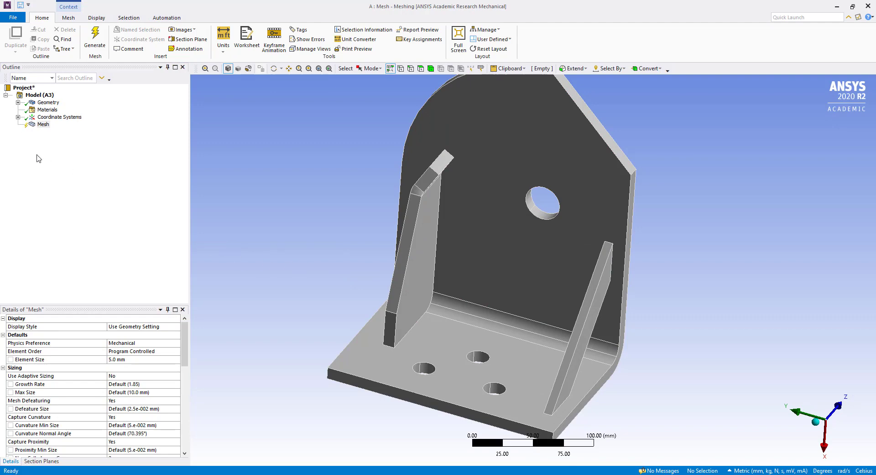
Step: Generate the bracket mesh with the 5 mm element size and check its element quality statistics
right_click(41, 124)
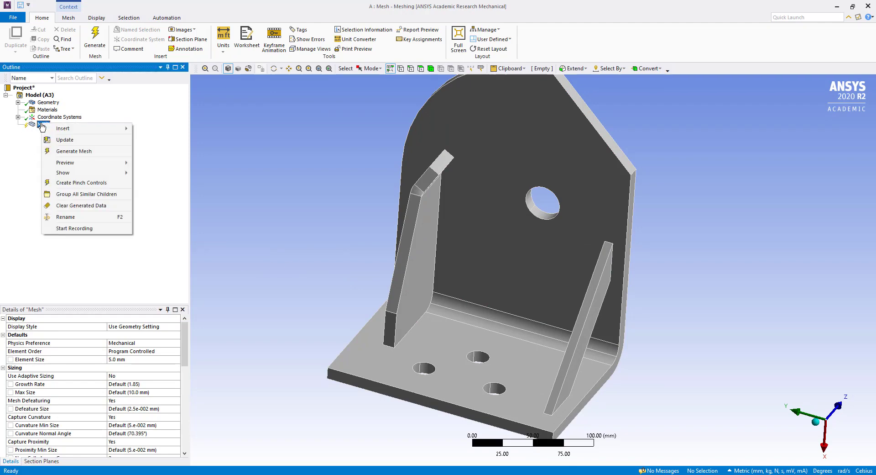
left_click(74, 152)
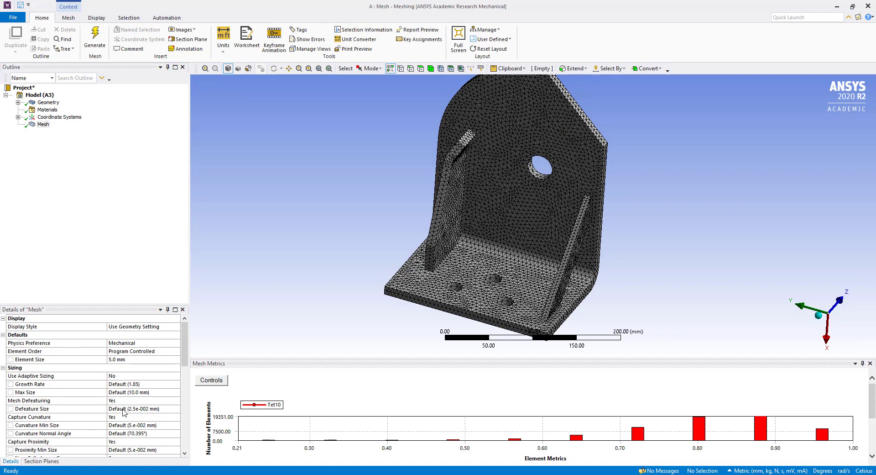
scroll(123, 412, "down", 8)
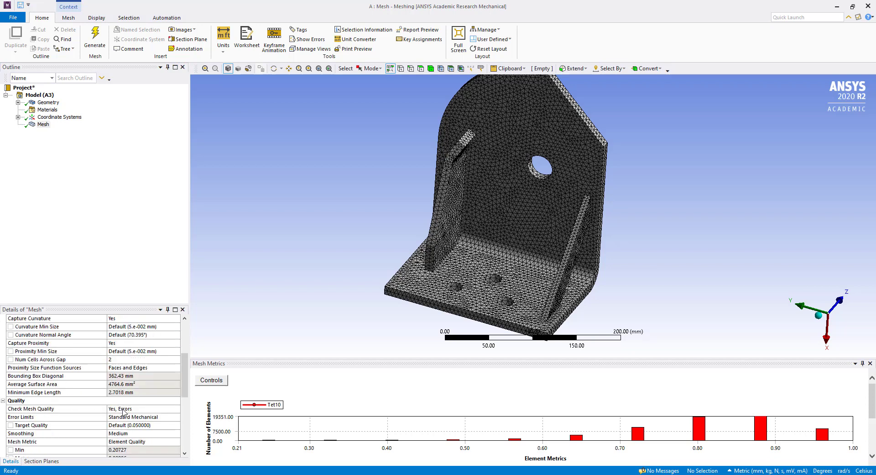
scroll(123, 412, "down", 2)
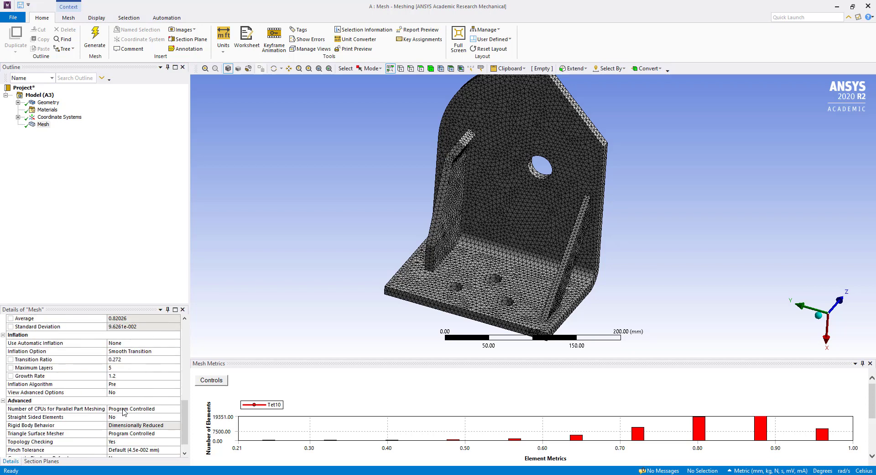
scroll(123, 412, "up", 3)
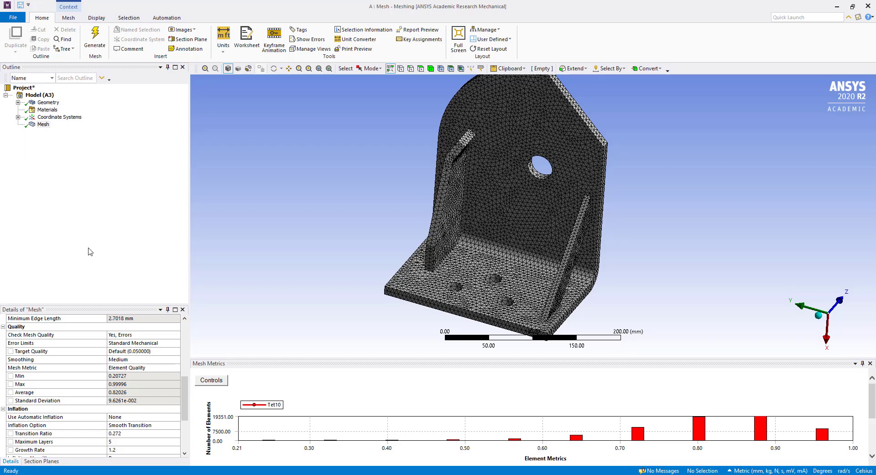
left_click(43, 125)
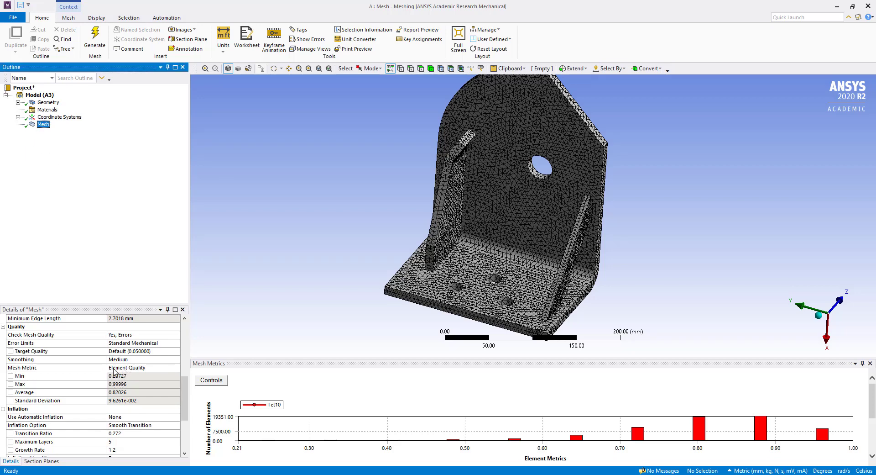
Step: Set the global mesh Element Size to 2 mm and clear the previously generated mesh data, confirming the deletion
scroll(118, 378, "up", 7)
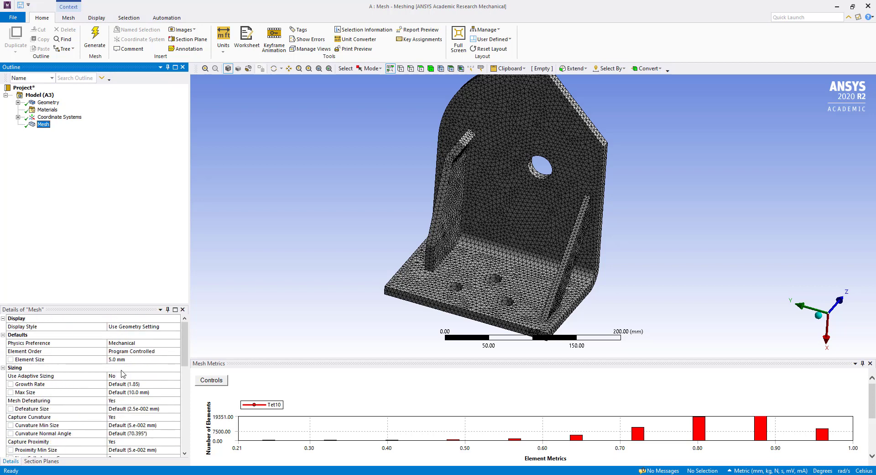
left_click(124, 358)
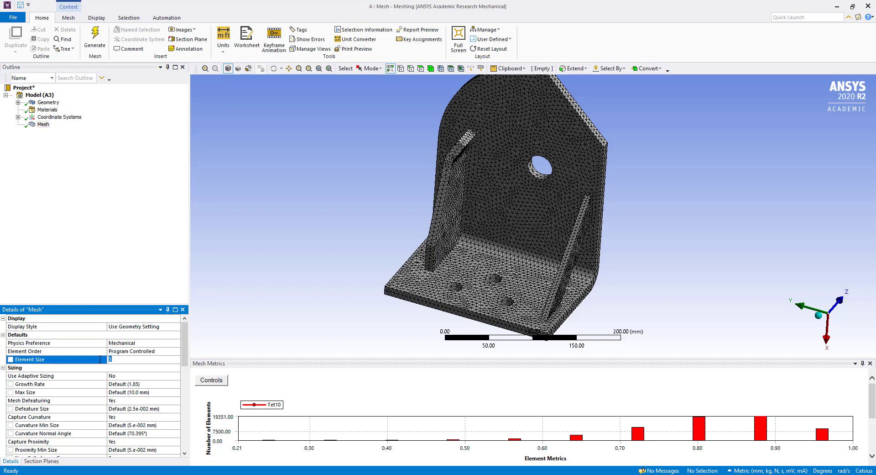
key("Return")
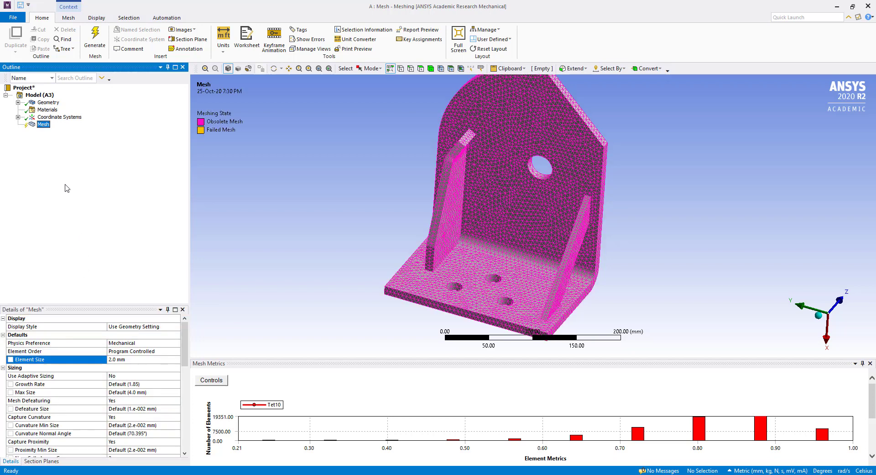
right_click(43, 124)
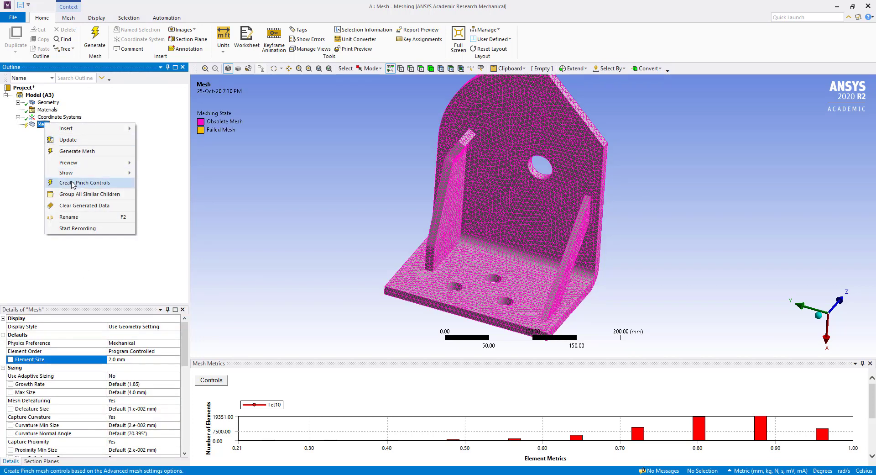
left_click(77, 206)
left_click(474, 275)
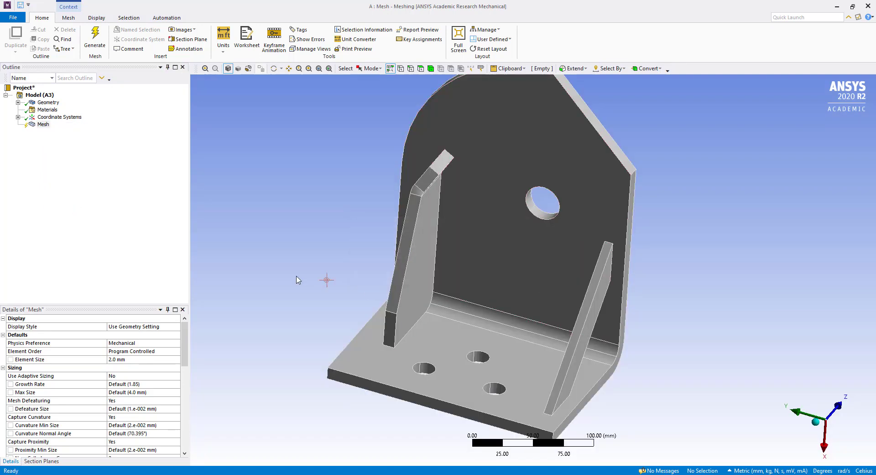
Step: Generate the bracket mesh with the 2 mm element size and review its element quality statistics
right_click(47, 125)
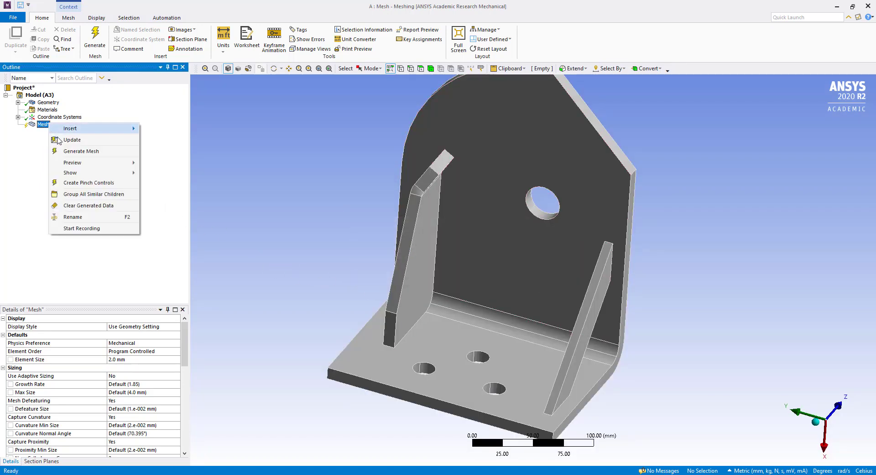
left_click(71, 151)
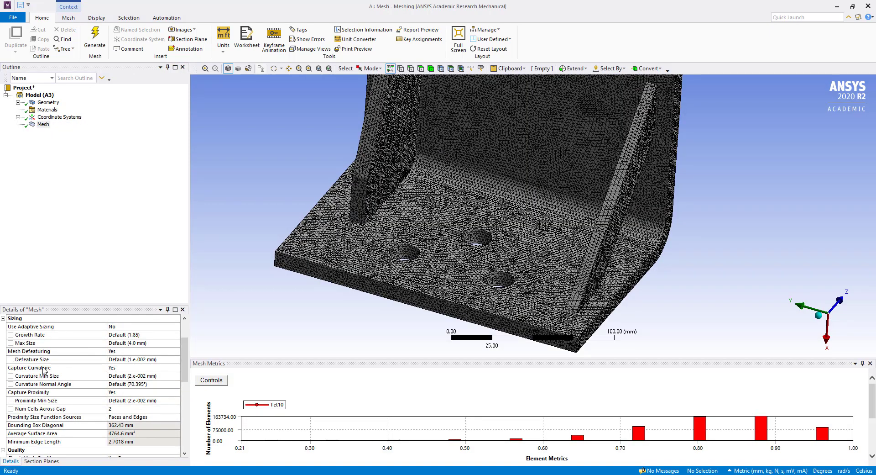
scroll(44, 370, "down", 3)
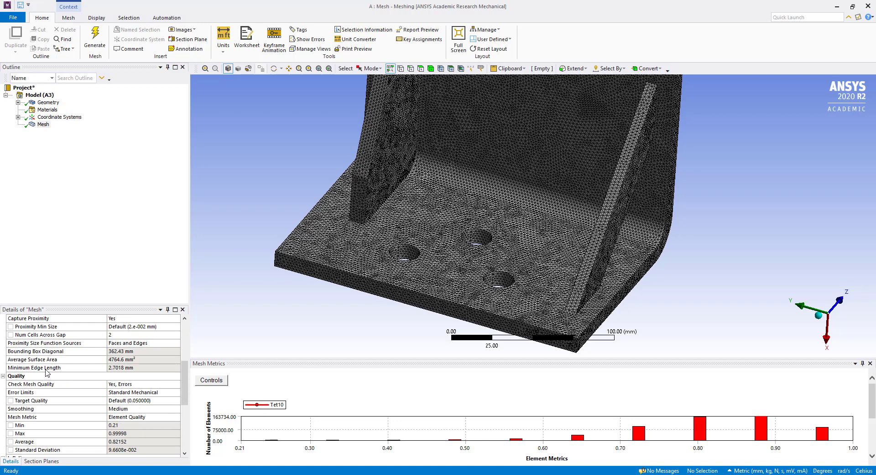
scroll(46, 372, "down", 1)
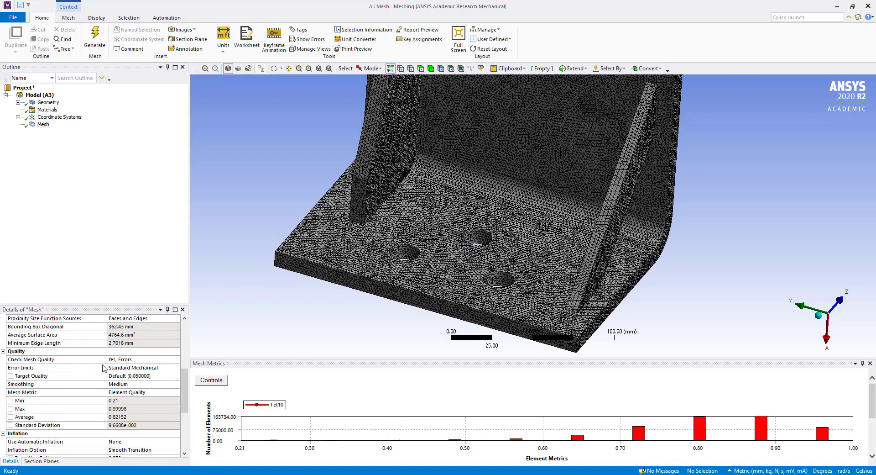
Step: Increase the proximity setting Num Cells Across Gap to 6 in the mesh sizing details
scroll(103, 366, "up", 2)
left_click(118, 361)
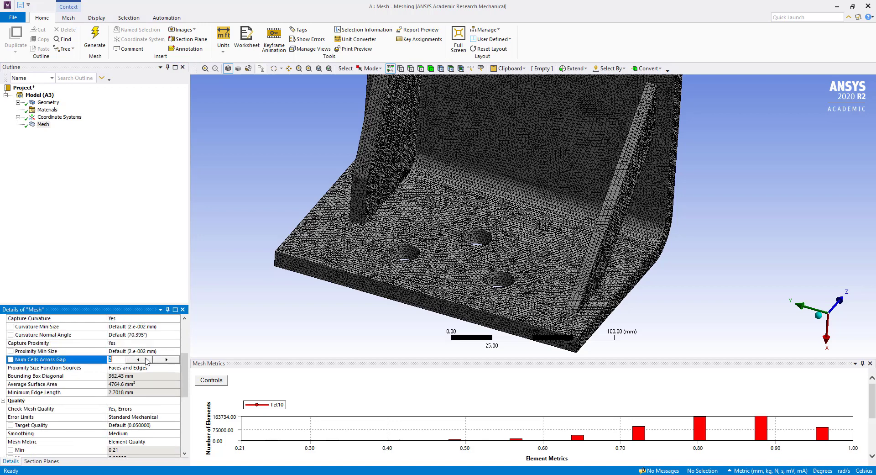
left_click(171, 359)
left_click(172, 359)
left_click(167, 360)
scroll(164, 372, "down", 3)
scroll(147, 389, "up", 2)
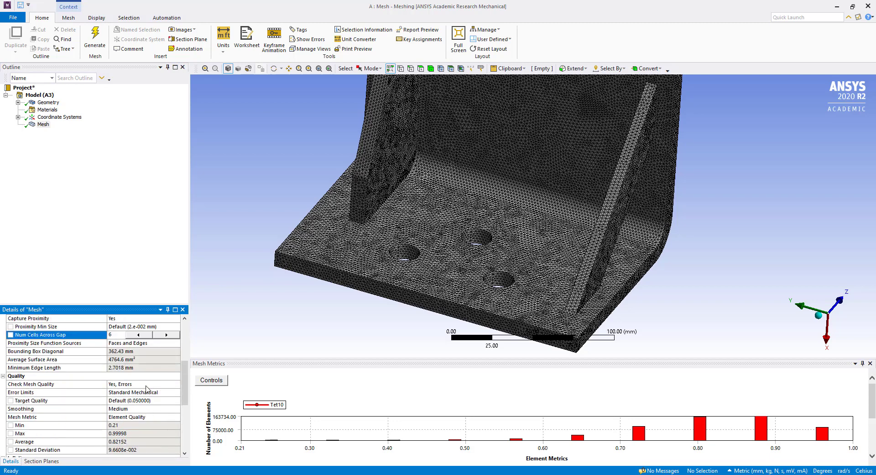
scroll(146, 389, "down", 6)
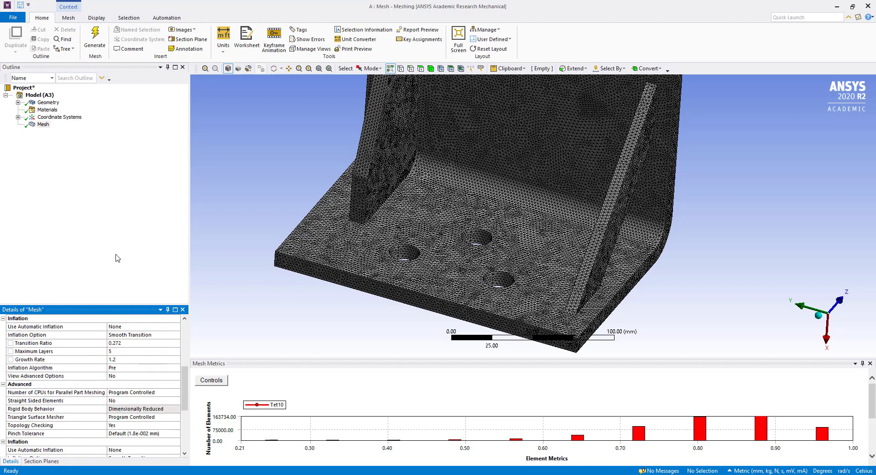
left_click(116, 258)
Step: Clear the mesh data made obsolete by the proximity change and confirm the deletion
right_click(44, 125)
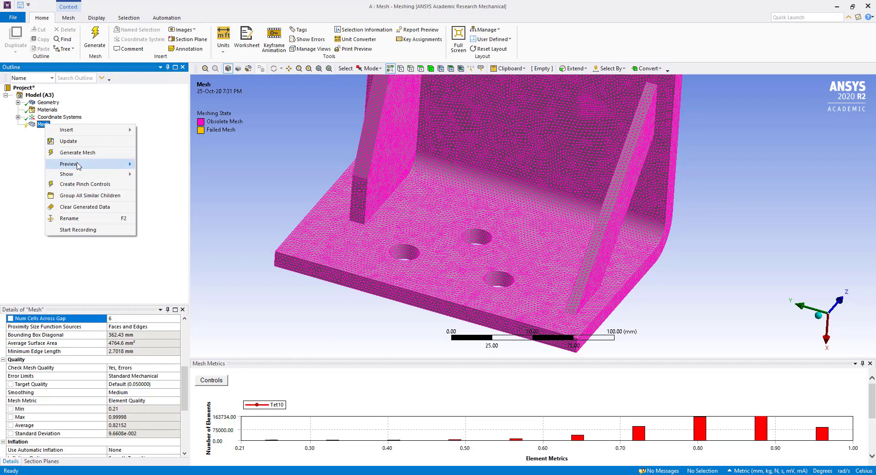
left_click(78, 207)
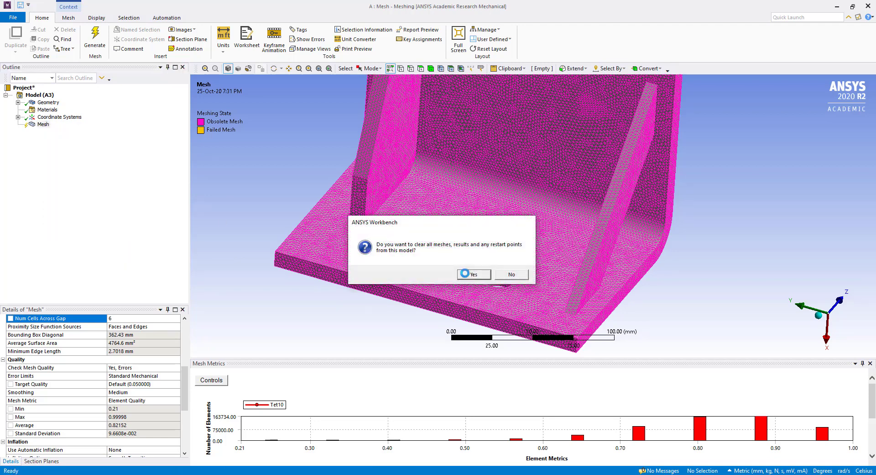
left_click(474, 274)
Step: Generate the bracket mesh with six cells across the gap and check its element quality statistics
right_click(42, 125)
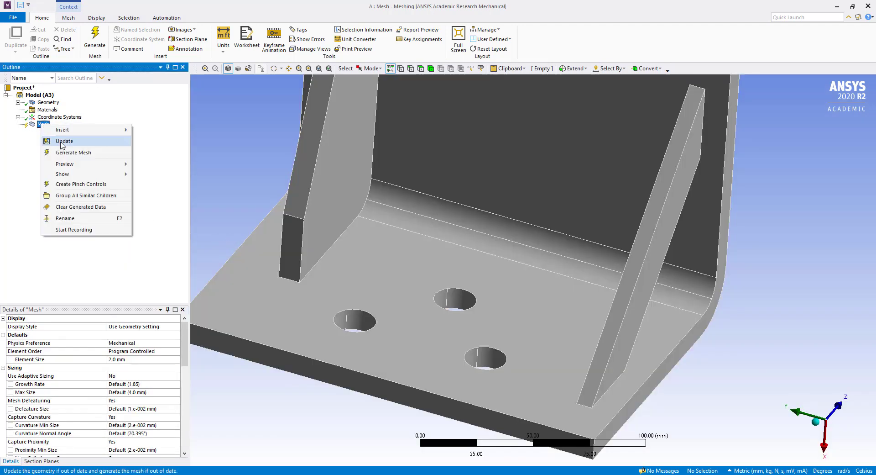
left_click(69, 153)
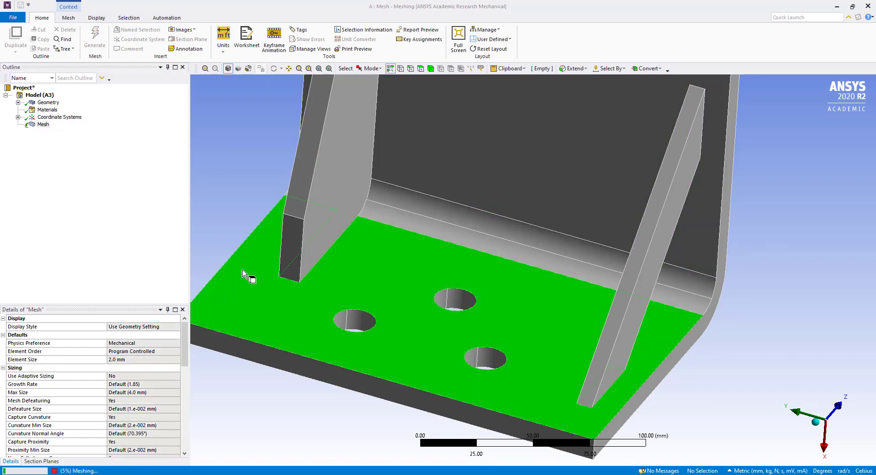
scroll(114, 390, "down", 3)
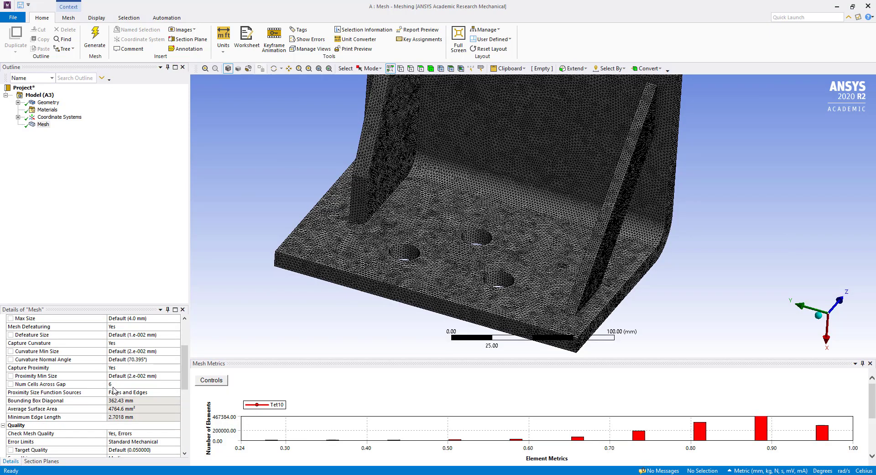
scroll(120, 386, "down", 1)
scroll(119, 386, "down", 1)
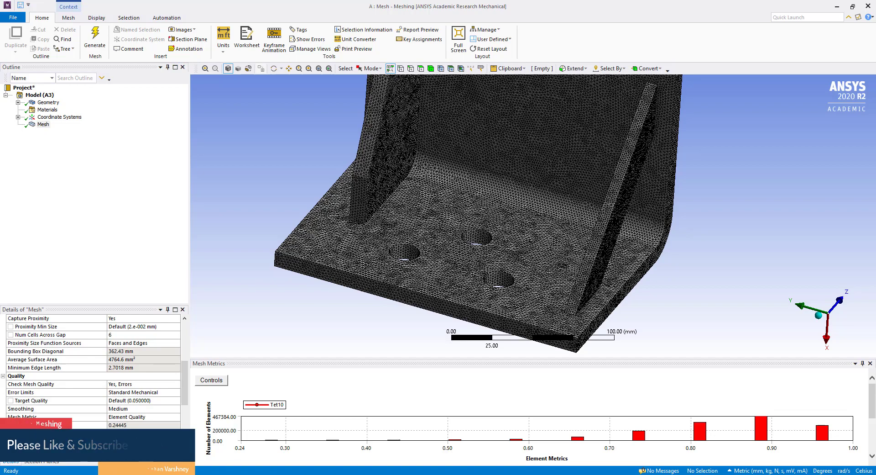
scroll(97, 388, "down", 2)
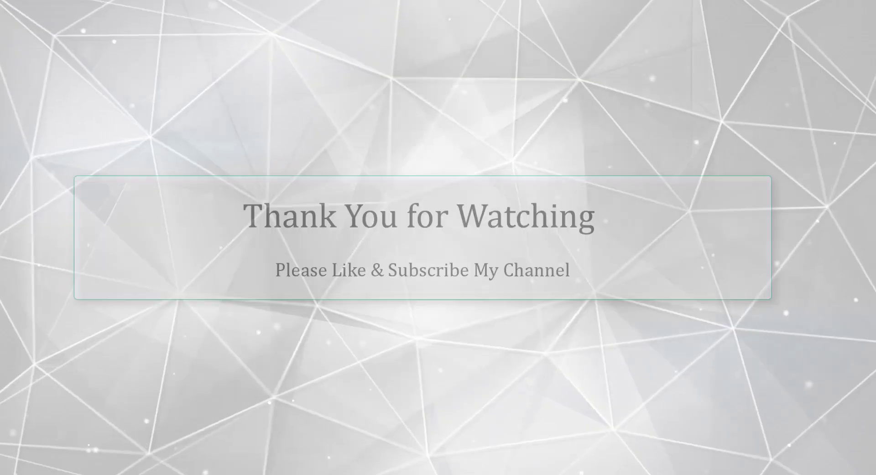